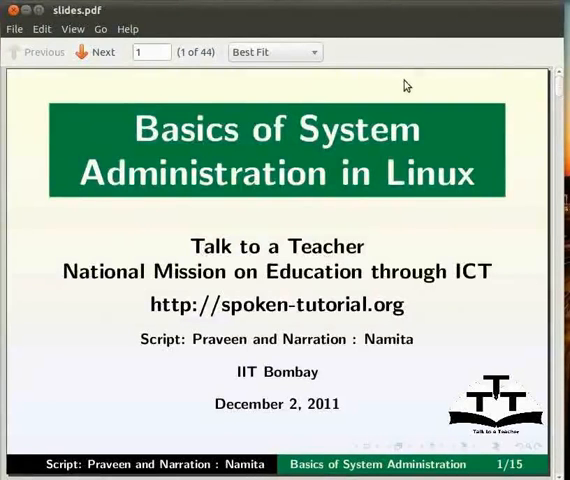
# Page through the Learning Objectives bullets: adduser, su, usermod, userdel, id, du and df
pyautogui.press('pagedown')
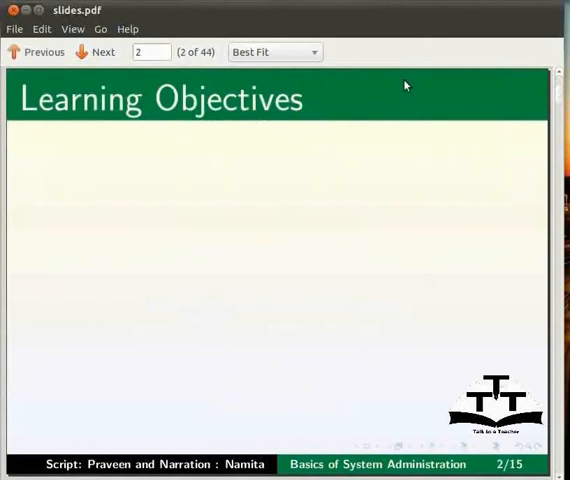
pyautogui.press('pagedown')
pyautogui.press('pagedown')
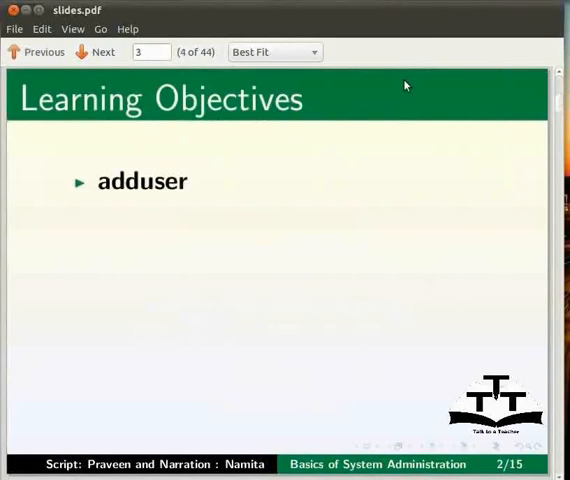
pyautogui.press('pagedown')
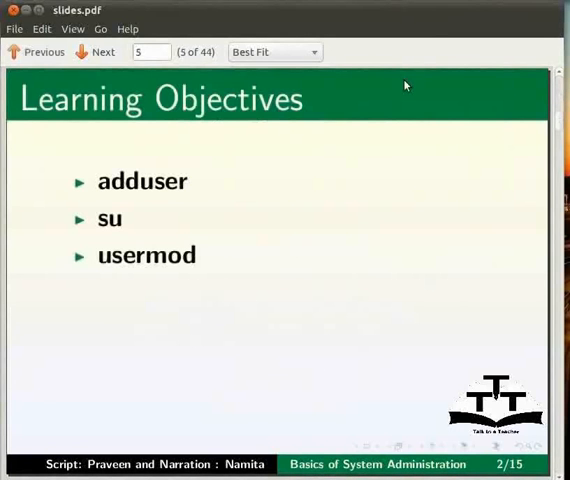
pyautogui.press('pagedown')
pyautogui.press('pagedown')
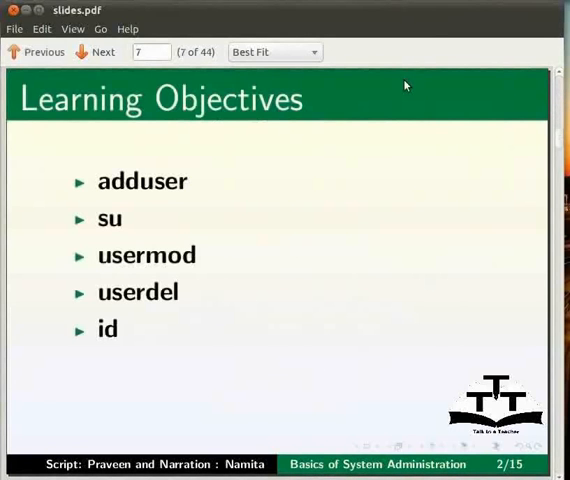
pyautogui.press('pagedown')
pyautogui.press('pagedown')
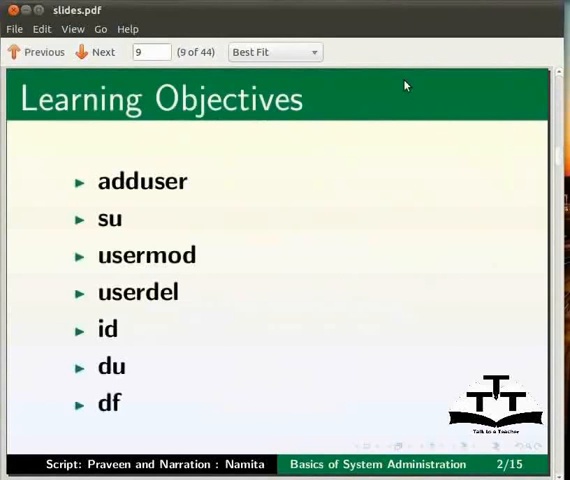
# Reveal the General Purpose Utilities and admin access prerequisites, then reach the adduser slide
pyautogui.press('pagedown')
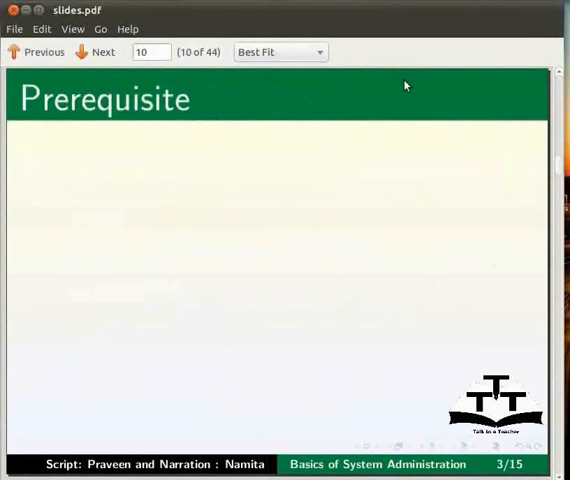
pyautogui.press('pagedown')
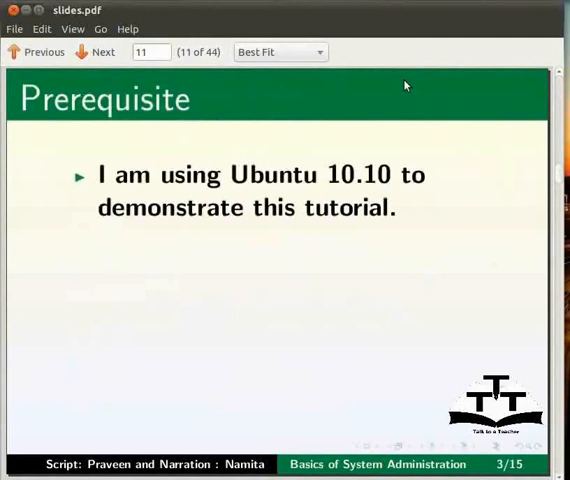
pyautogui.press('pagedown')
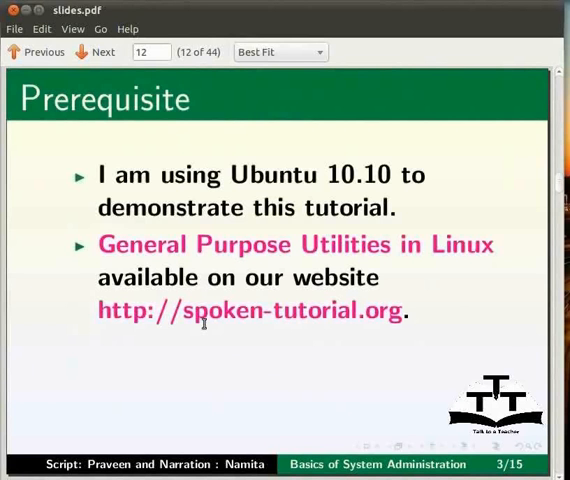
pyautogui.press('pagedown')
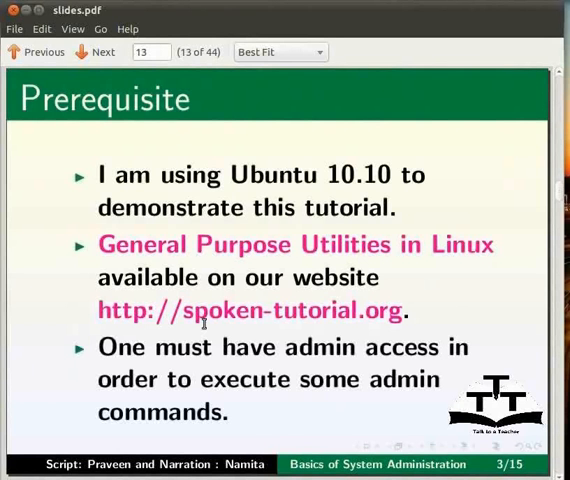
pyautogui.press('pagedown')
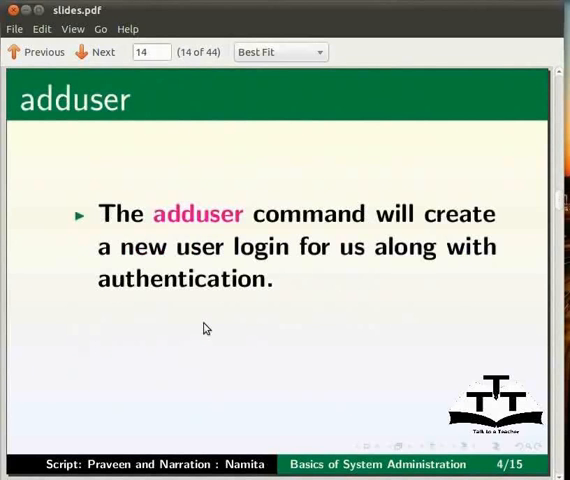
# Show the sudo slide with its options bullet, then switch to the terminal
pyautogui.press('pagedown')
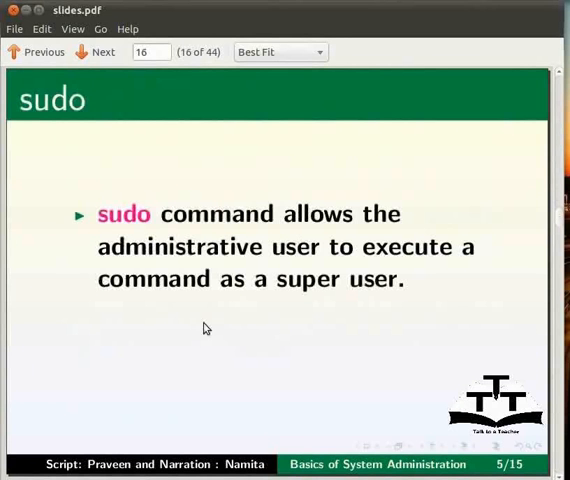
pyautogui.press('pagedown')
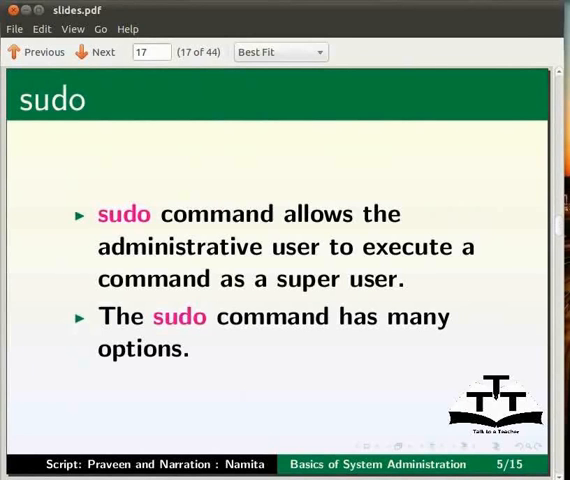
pyautogui.hotkey('alt', 'Tab')
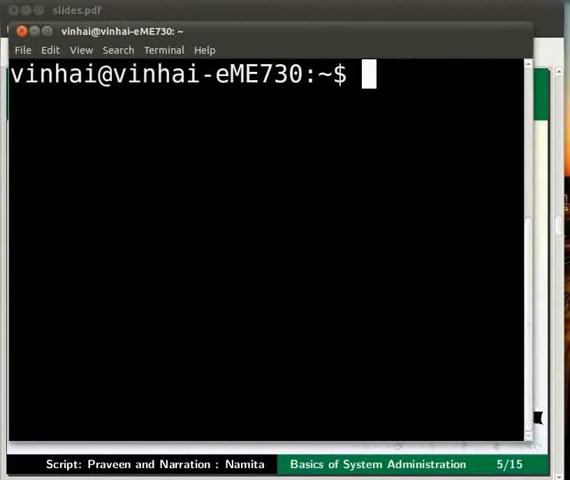
pyautogui.write('sudo adduser')
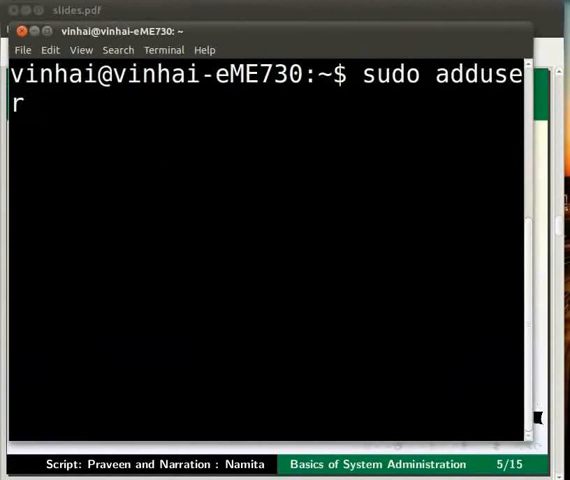
# Run sudo adduser with no username and highlight the 'Only one or two names allowed' error
pyautogui.press('Return')
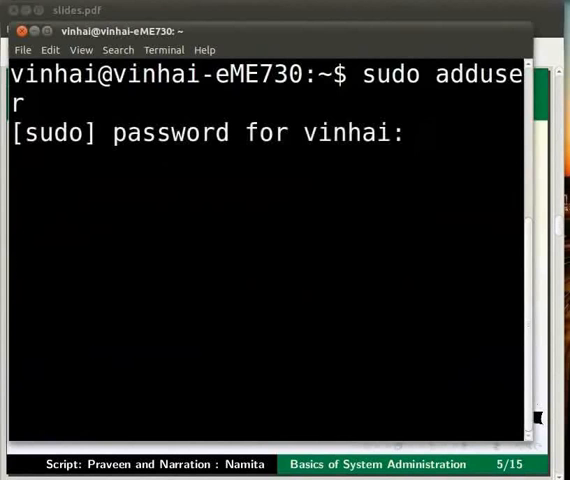
pyautogui.press('Return')
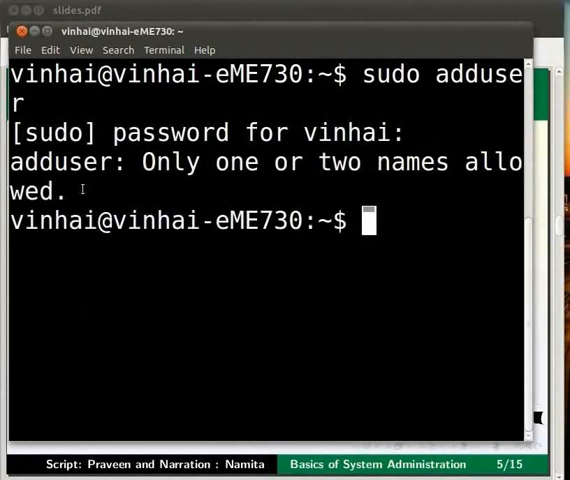
pyautogui.moveTo(105, 190); pyautogui.dragTo(8, 162)
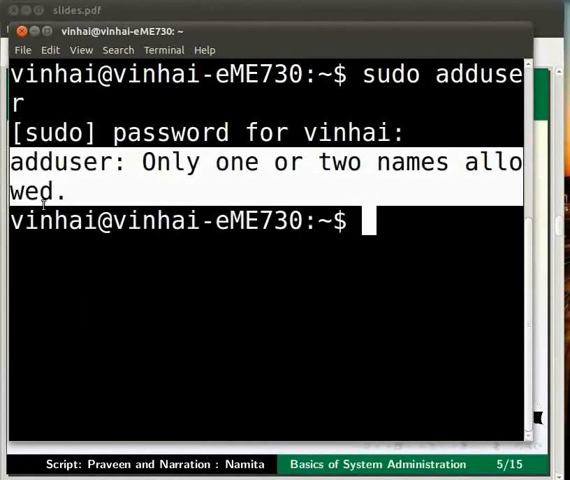
# Run sudo adduser duck and highlight the user/group 1001, home directory and password prompt lines
pyautogui.click(423, 216)
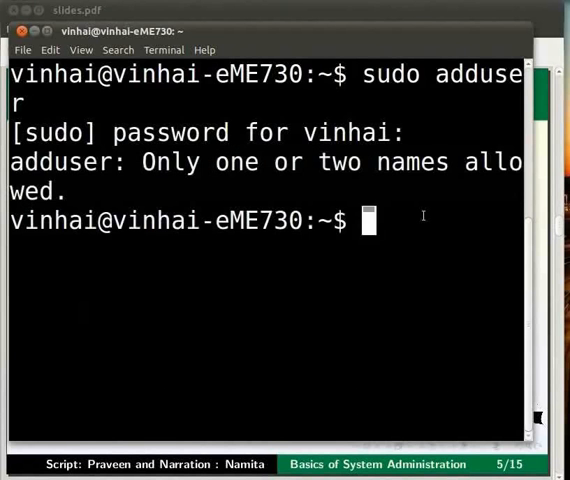
pyautogui.write('sudo ')
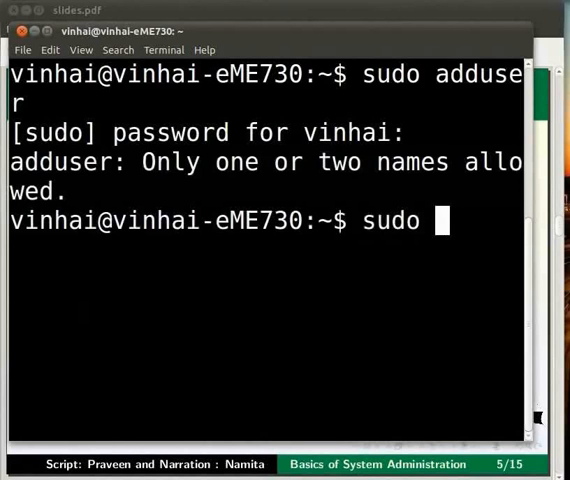
pyautogui.write('adduser duck')
pyautogui.press('Return')
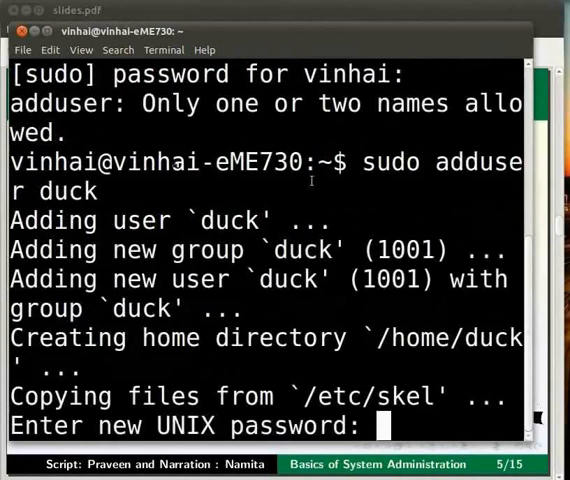
pyautogui.moveTo(305, 222); pyautogui.dragTo(113, 220)
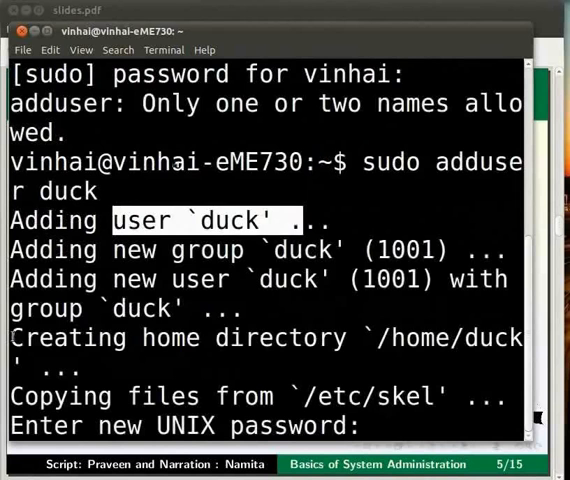
pyautogui.click(101, 348)
pyautogui.tripleClick(214, 355)
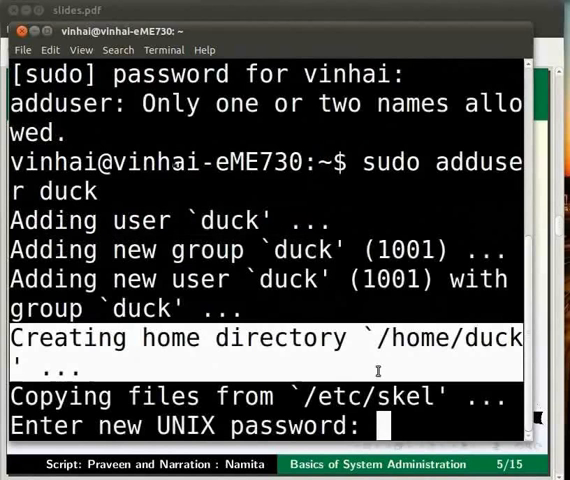
pyautogui.tripleClick(420, 345)
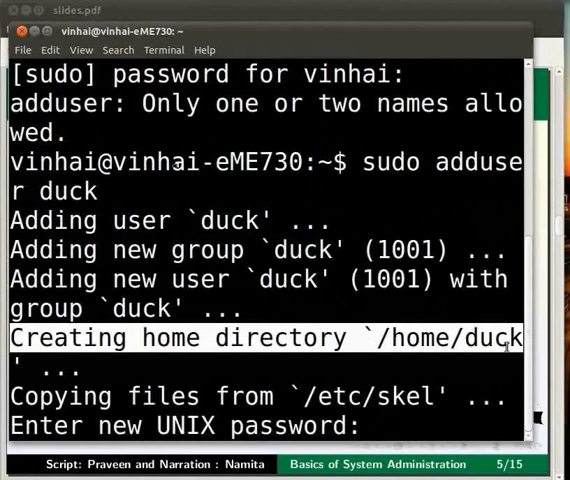
pyautogui.click(398, 428)
pyautogui.moveTo(378, 427); pyautogui.dragTo(10, 427)
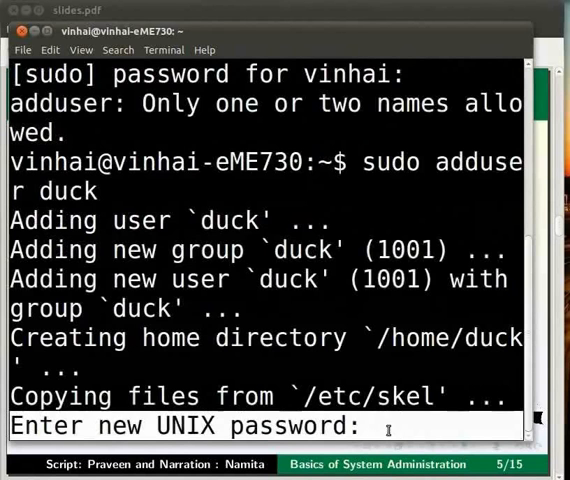
pyautogui.click(397, 430)
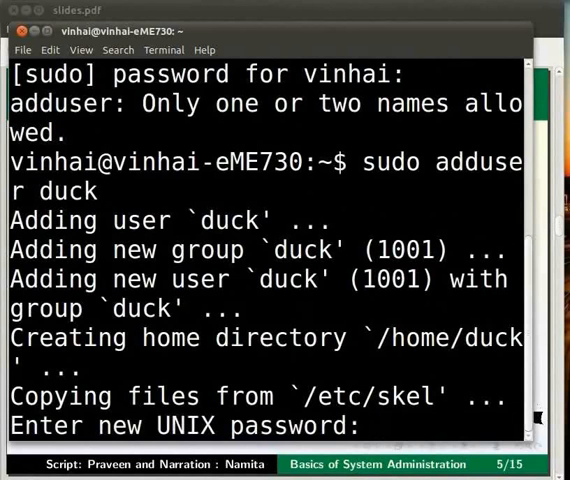
# Set duck's password, full name Duck, leave room and phone fields blank, and confirm the details
pyautogui.press('Return')
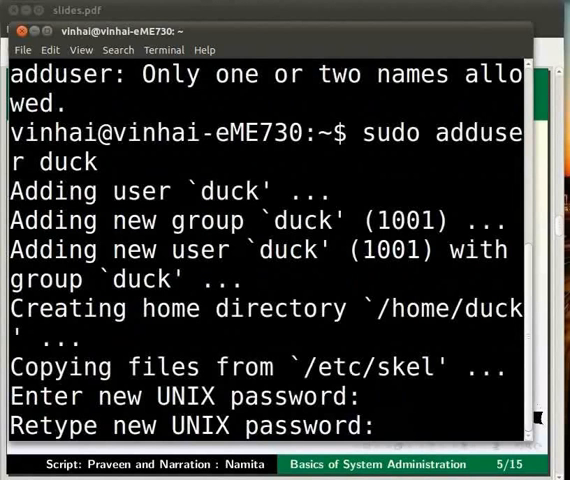
pyautogui.press('Return')
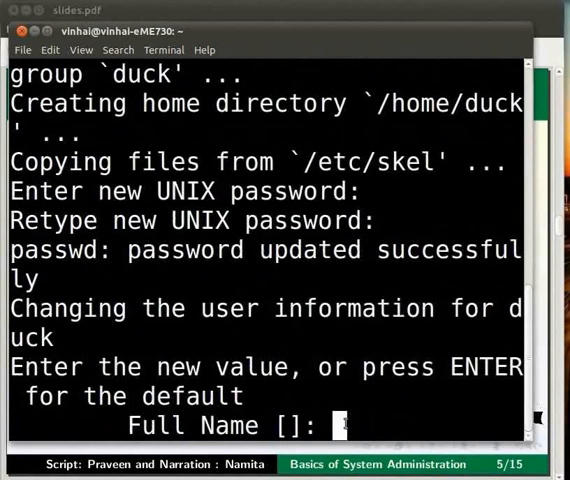
pyautogui.write('Duc')
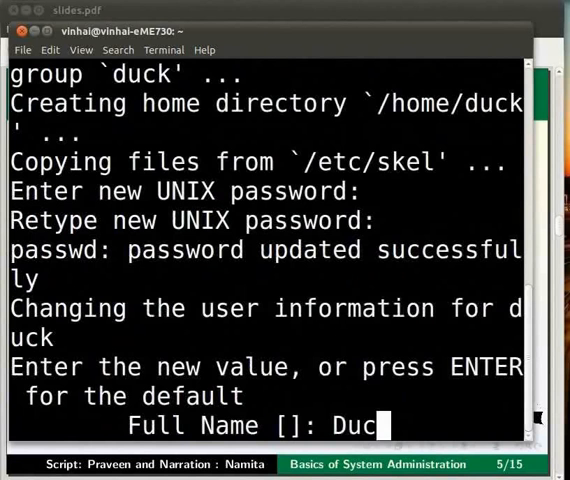
pyautogui.write('k')
pyautogui.press('Return')
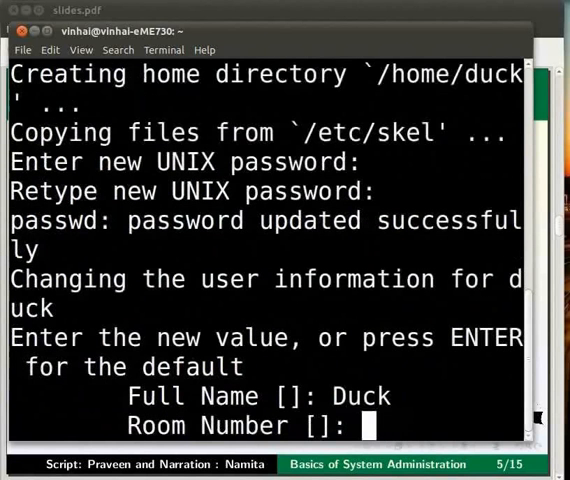
pyautogui.press('Return')
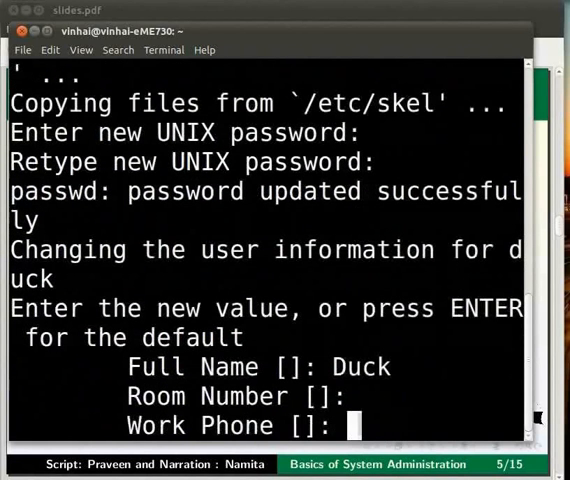
pyautogui.press('Return')
pyautogui.press('Return')
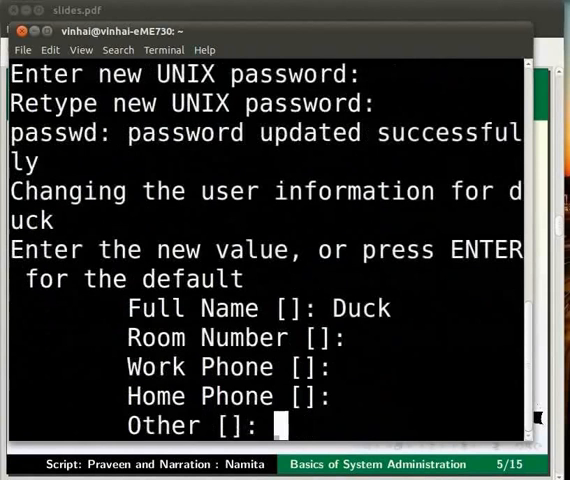
pyautogui.press('Return')
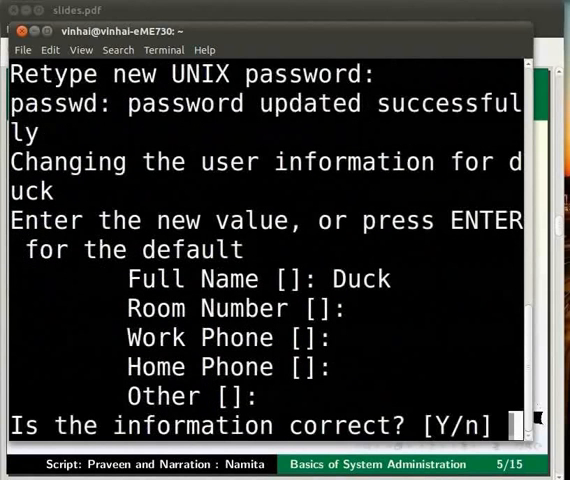
pyautogui.write('y')
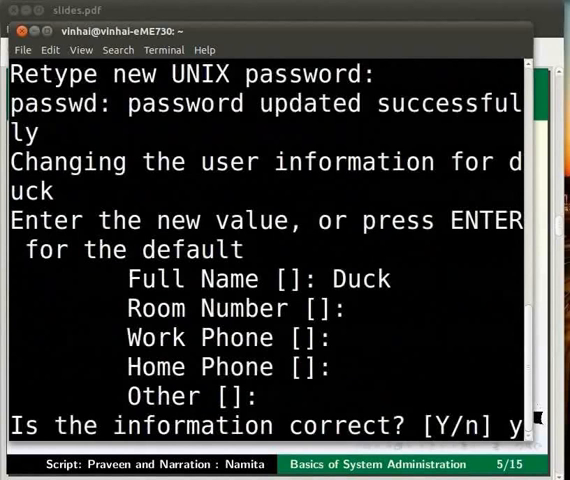
pyautogui.press('Return')
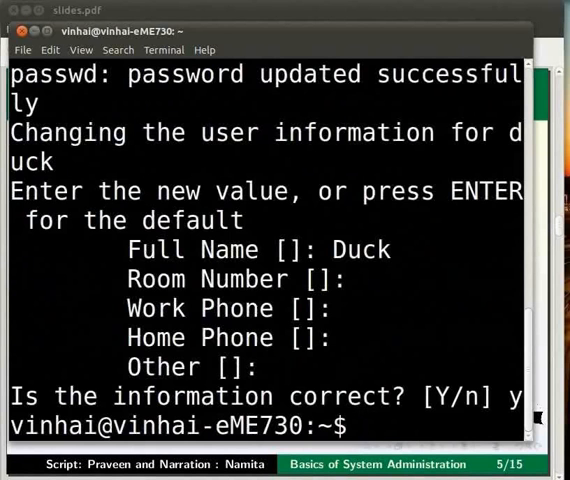
pyautogui.hotkey('ctrl', 'l')
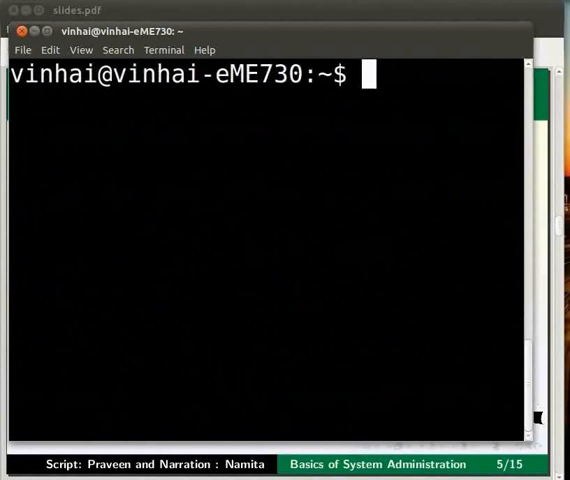
pyautogui.write('ls /home/')
pyautogui.press('Return')
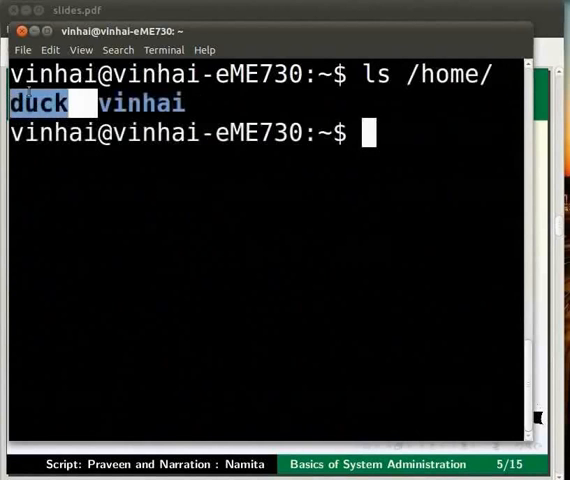
pyautogui.moveTo(82, 103)
pyautogui.mouseDown()
pyautogui.moveTo(185, 103)
pyautogui.moveTo(10, 103)
pyautogui.mouseUp()
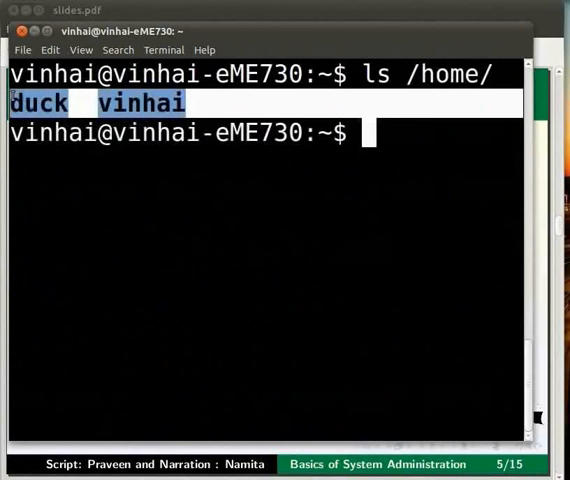
pyautogui.click(72, 103)
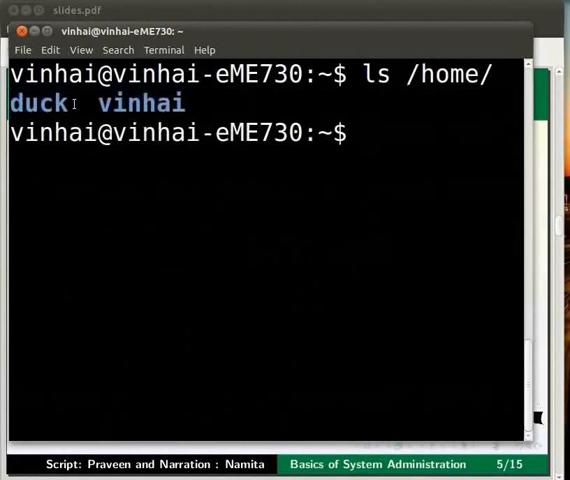
pyautogui.moveTo(72, 103); pyautogui.dragTo(14, 103)
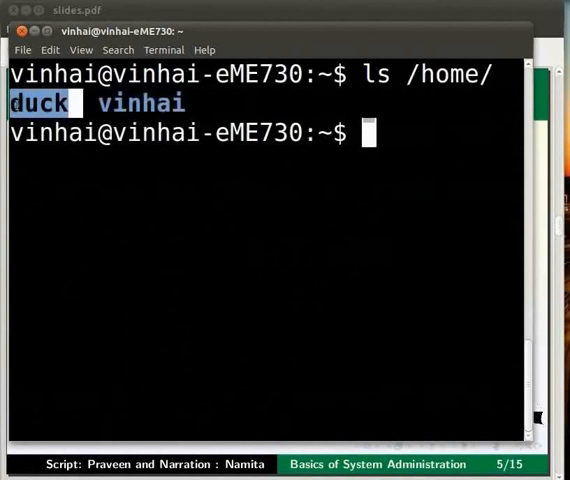
pyautogui.hotkey('ctrl', 'l')
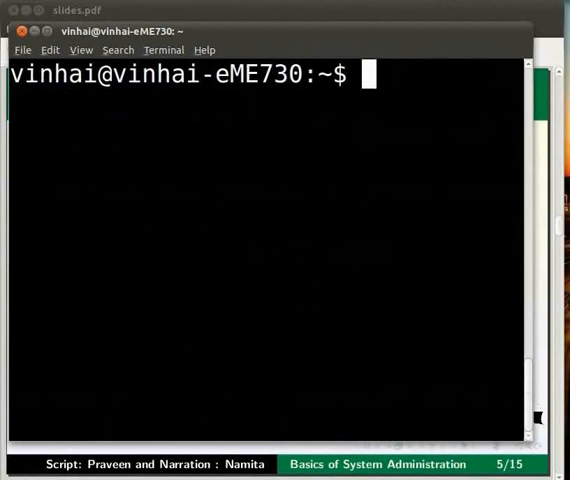
# Advance the slides to the su slide on page 19 with both bullets, then return to the terminal
pyautogui.hotkey('alt', 'Tab')
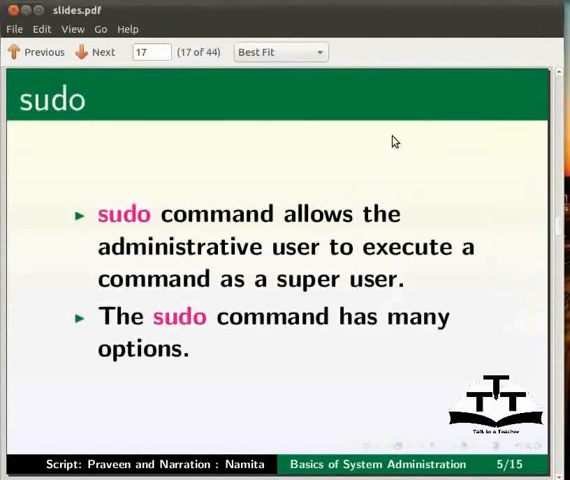
pyautogui.press('pagedown')
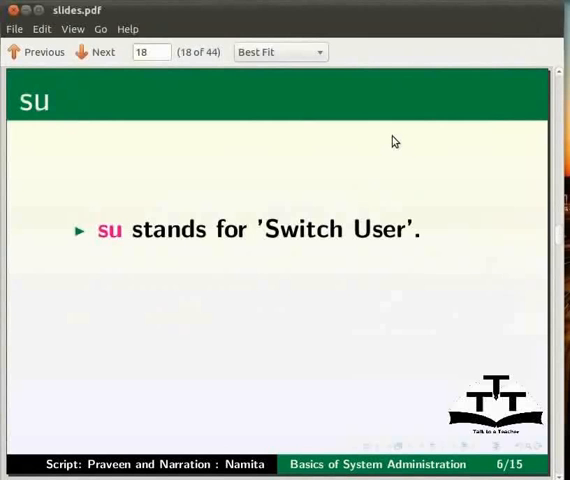
pyautogui.press('pagedown')
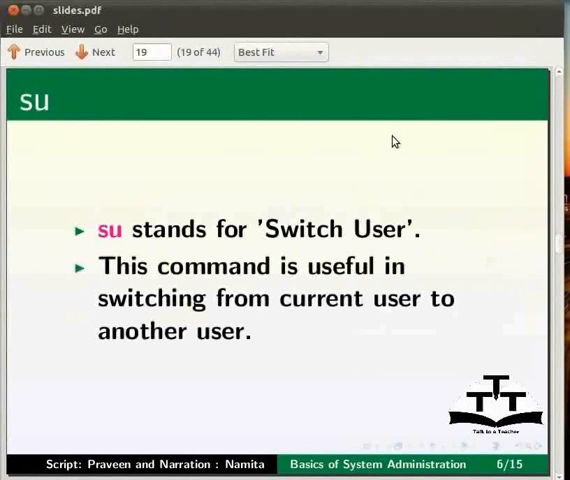
pyautogui.hotkey('alt', 'Tab')
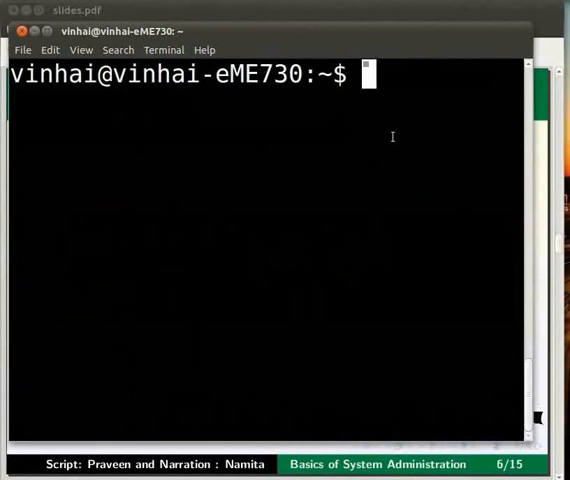
pyautogui.write('su ')
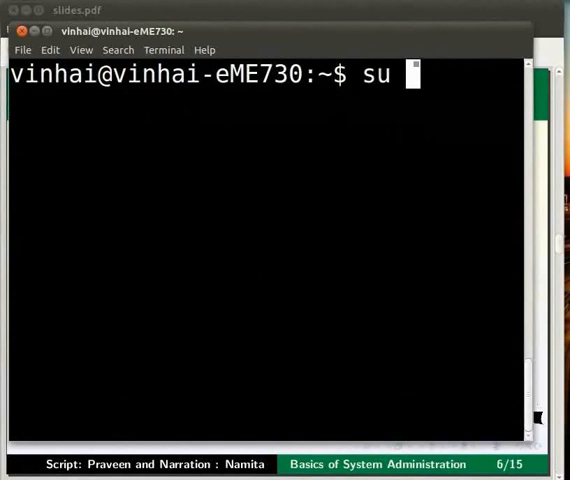
pyautogui.write('- duck')
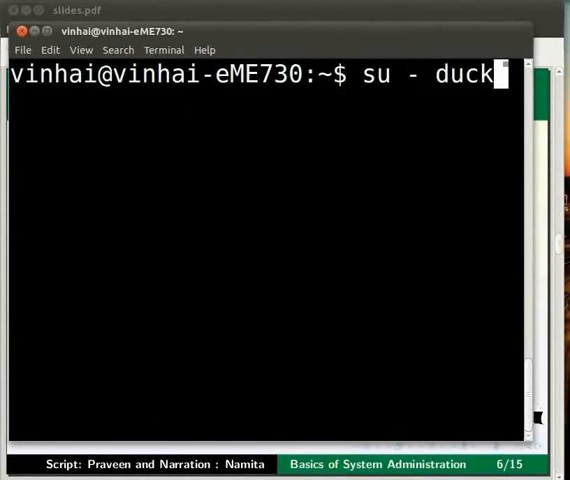
# Switch to user duck with su and highlight the duck and vinhai names in the prompts
pyautogui.press('Return')
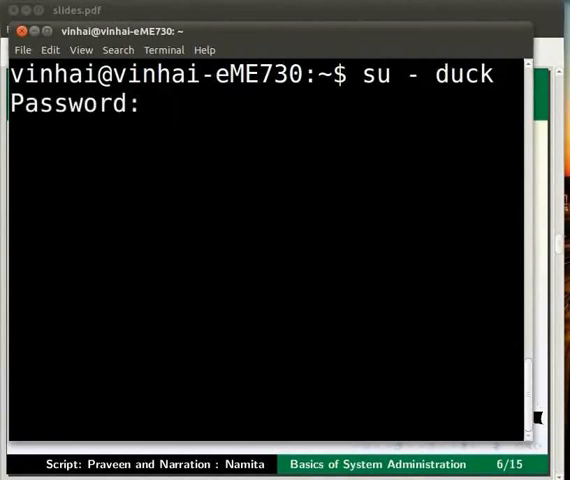
pyautogui.press('Return')
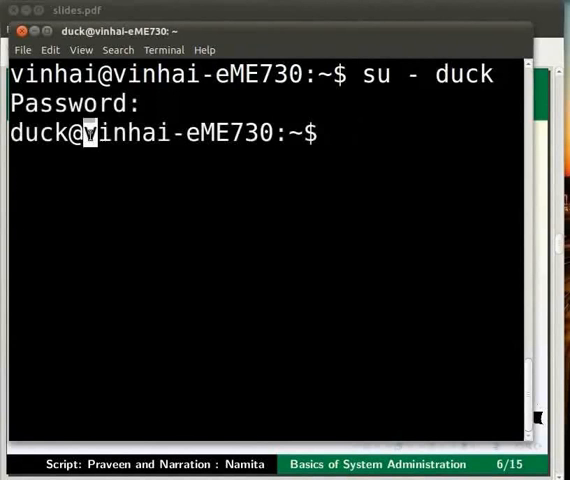
pyautogui.moveTo(96, 133); pyautogui.dragTo(23, 133)
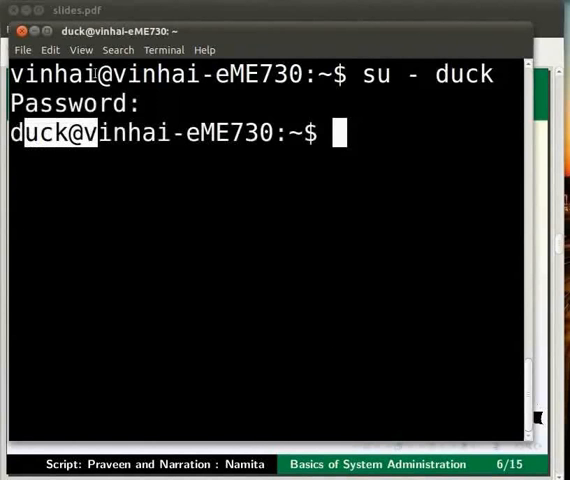
pyautogui.moveTo(96, 74); pyautogui.dragTo(11, 74)
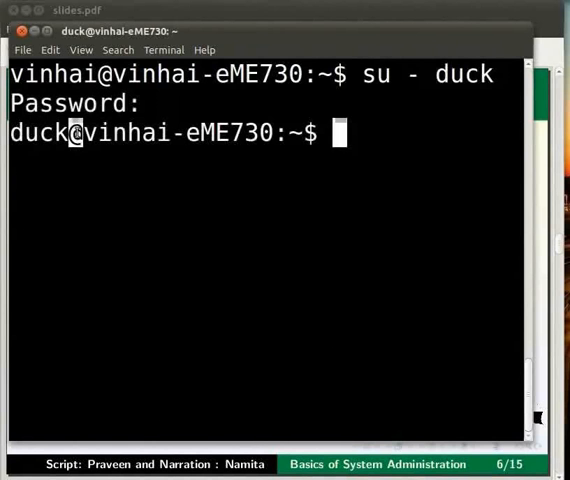
pyautogui.moveTo(84, 133); pyautogui.dragTo(3, 133)
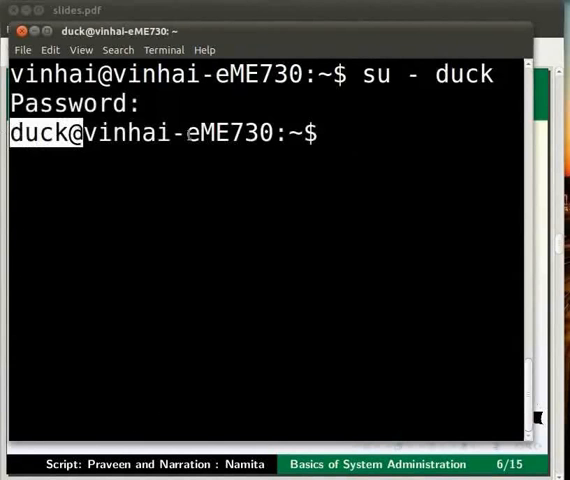
pyautogui.click(431, 140)
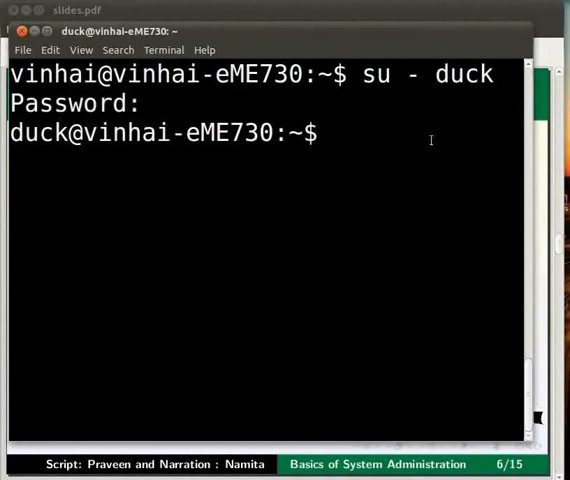
pyautogui.write('logout')
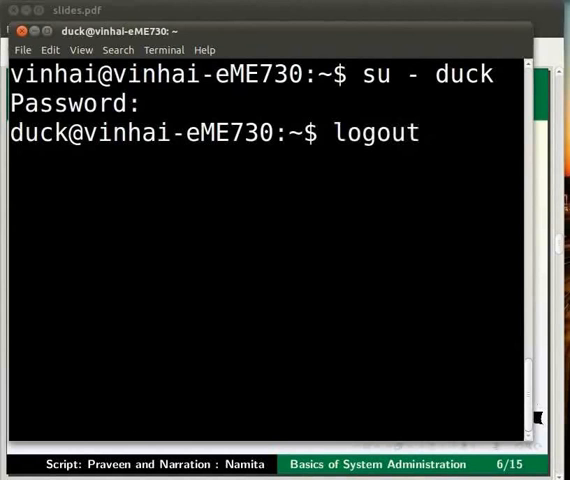
# Log out of duck's session and highlight the prompt returning to vinhai
pyautogui.press('Return')
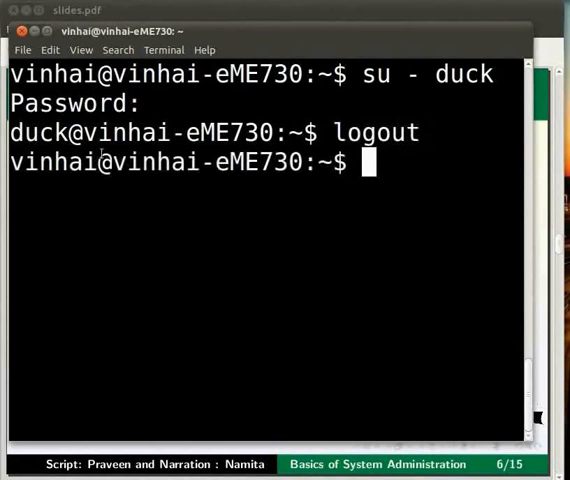
pyautogui.moveTo(98, 132); pyautogui.dragTo(12, 132)
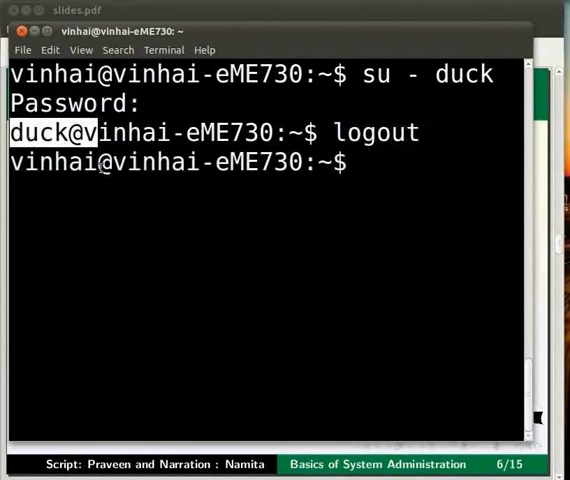
pyautogui.moveTo(98, 162); pyautogui.dragTo(10, 162)
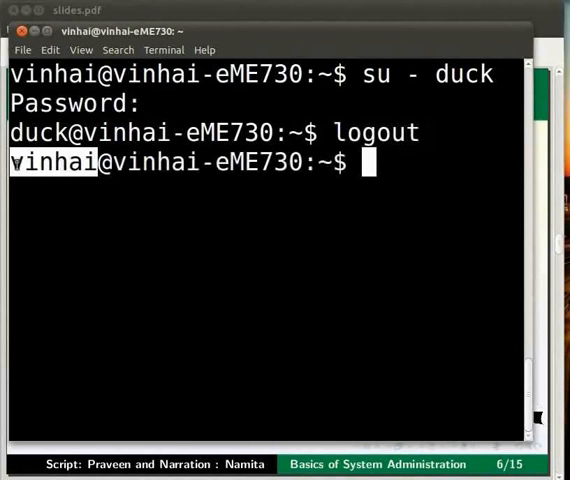
# Clear the terminal, show the usermod slide's empty-password and disable-date sub-points, and return to the terminal
pyautogui.hotkey('ctrl', 'l')
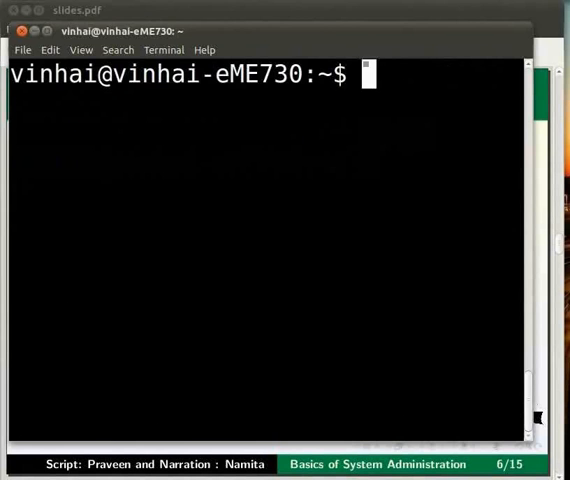
pyautogui.hotkey('alt', 'Tab')
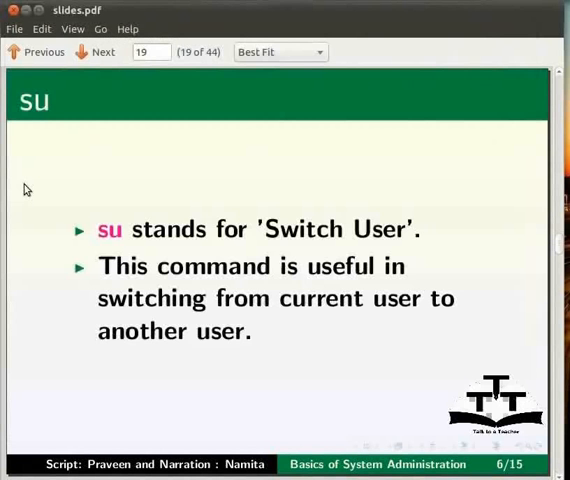
pyautogui.press('pagedown')
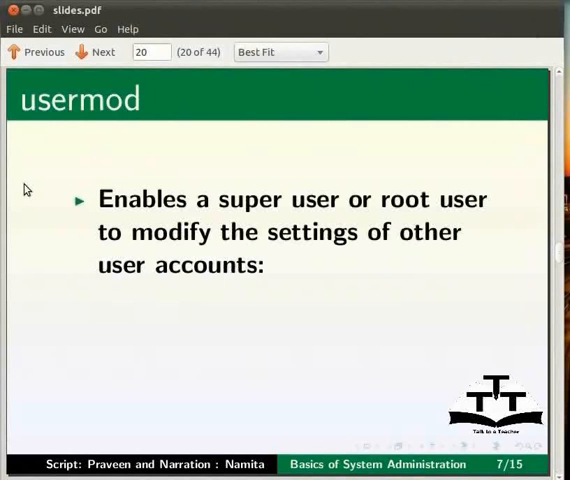
pyautogui.press('pagedown')
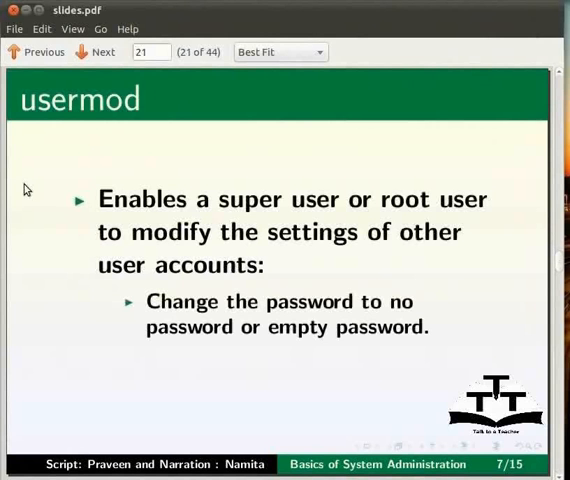
pyautogui.press('pagedown')
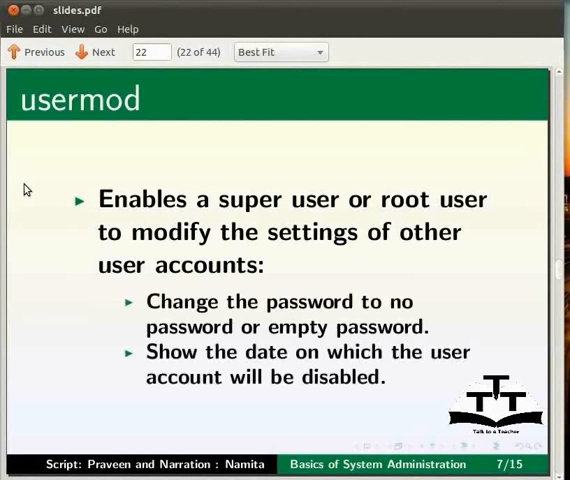
pyautogui.hotkey('alt', 'Tab')
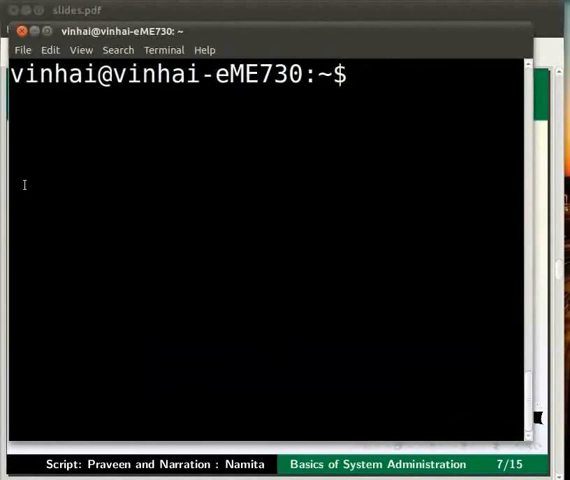
pyautogui.write('s')
# Run sudo usermod -e 2012-12-27 duck, highlight the expiry date, and switch back to the slides
pyautogui.press('BackSpace')
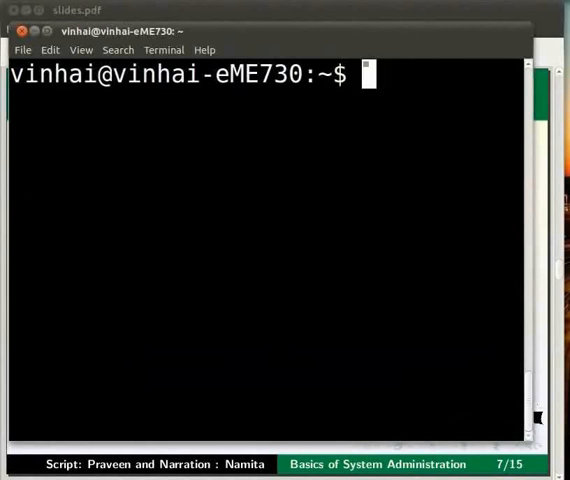
pyautogui.write('sudo ')
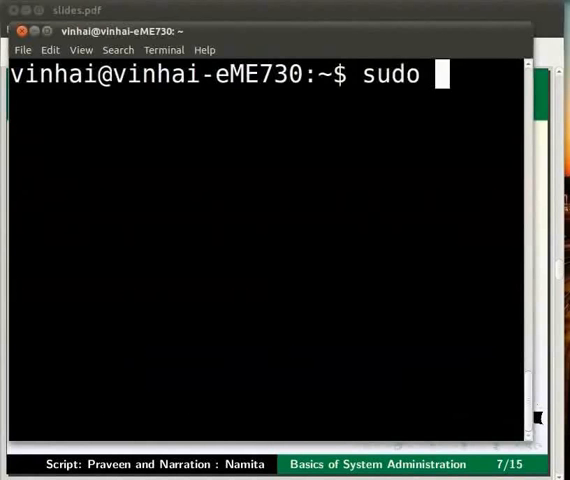
pyautogui.write('user')
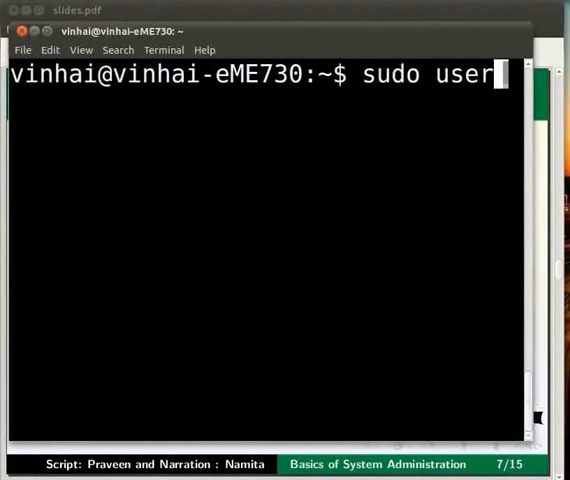
pyautogui.write('md')
pyautogui.press('BackSpace')
pyautogui.write('od -e ')
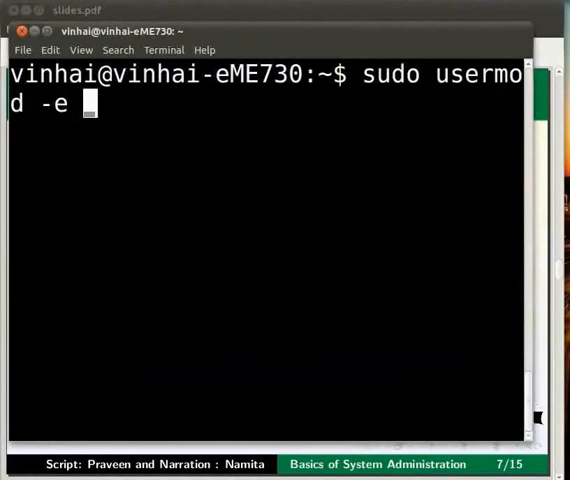
pyautogui.write('2012')
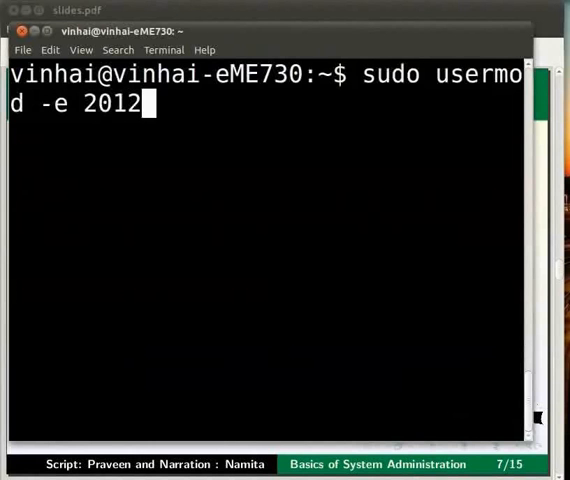
pyautogui.write('-12-2')
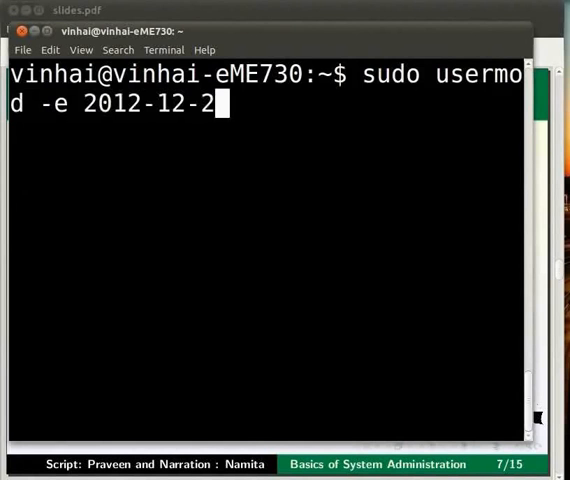
pyautogui.write('7')
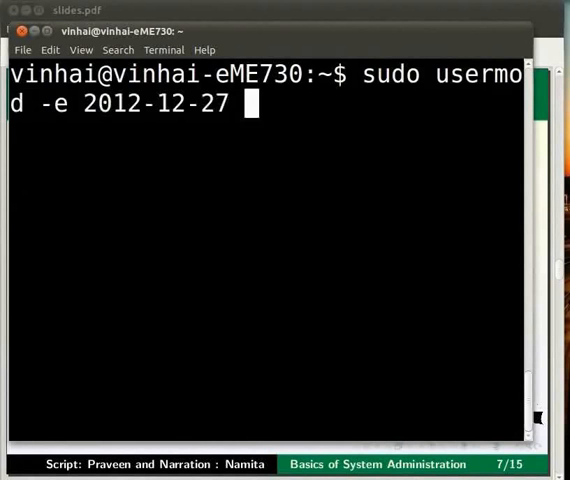
pyautogui.write(' dc')
pyautogui.press('BackSpace')
pyautogui.write('uck')
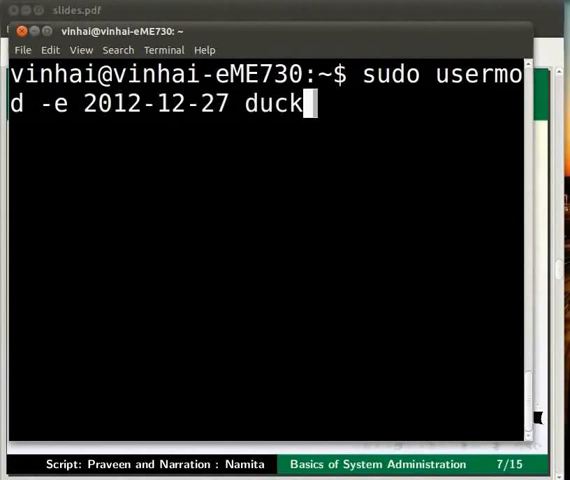
pyautogui.press('Return')
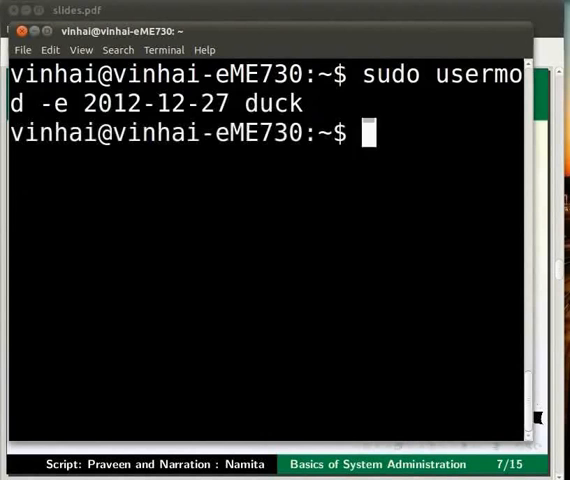
pyautogui.moveTo(231, 103); pyautogui.dragTo(42, 103)
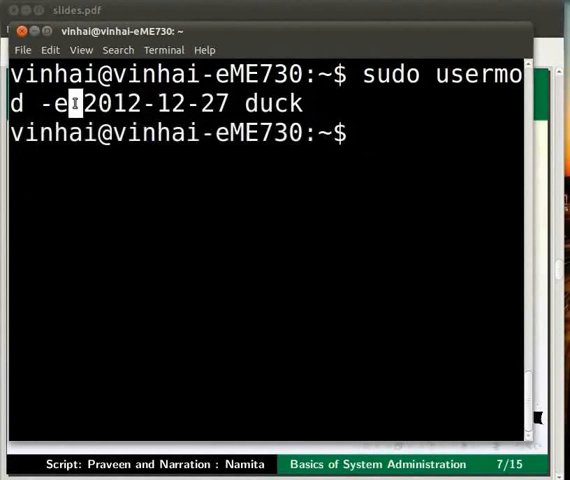
pyautogui.click(459, 140)
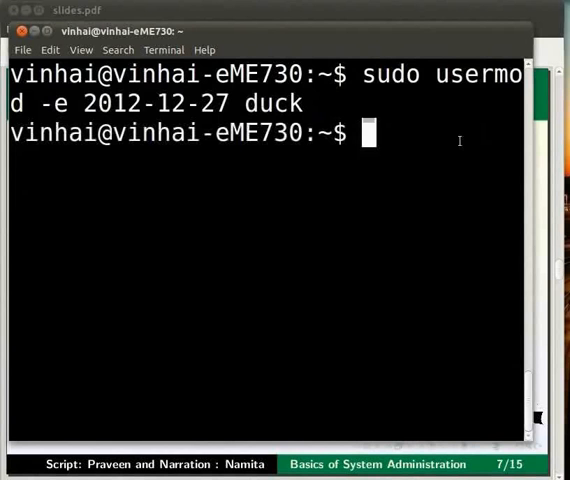
pyautogui.hotkey('alt', 'Tab')
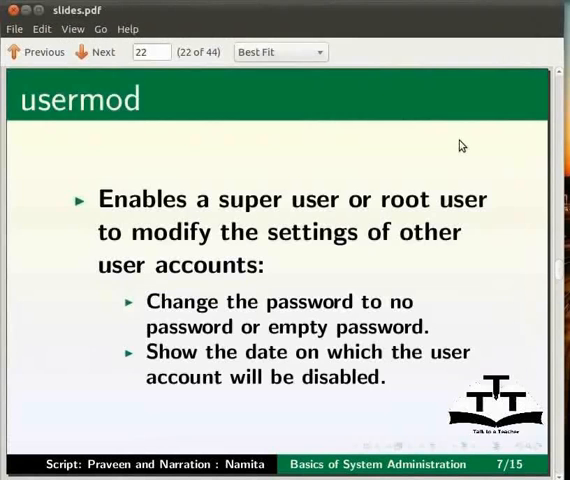
# Page through the id slides until the id -u and id -g bullets show, then return to the terminal
pyautogui.press('pagedown')
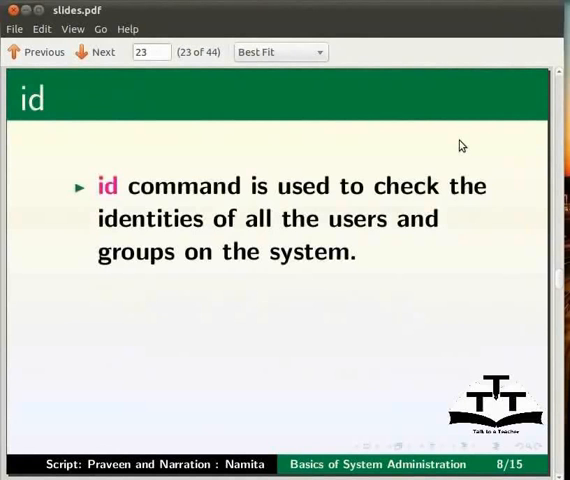
pyautogui.press('pagedown')
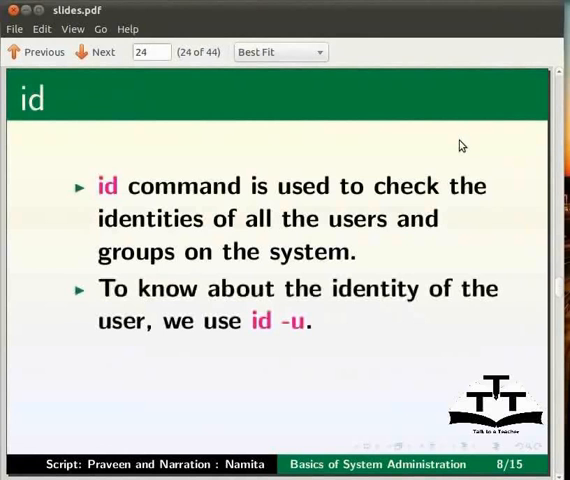
pyautogui.press('pagedown')
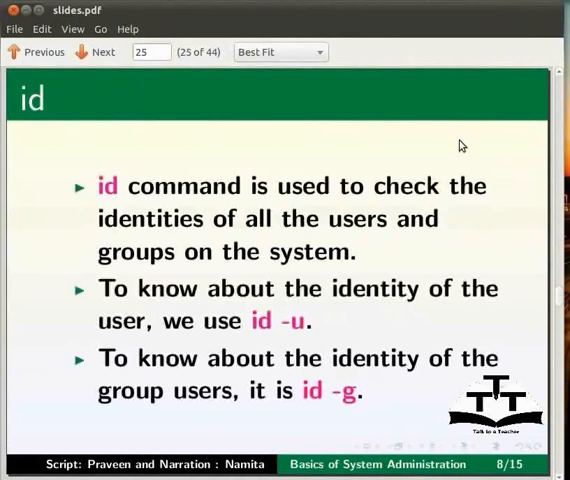
pyautogui.hotkey('alt', 'Tab')
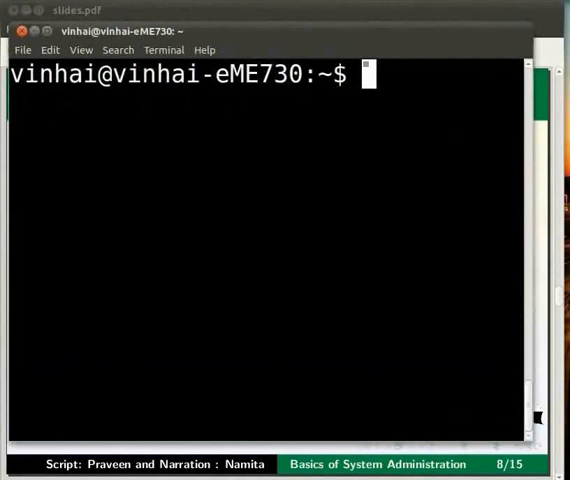
pyautogui.write('id')
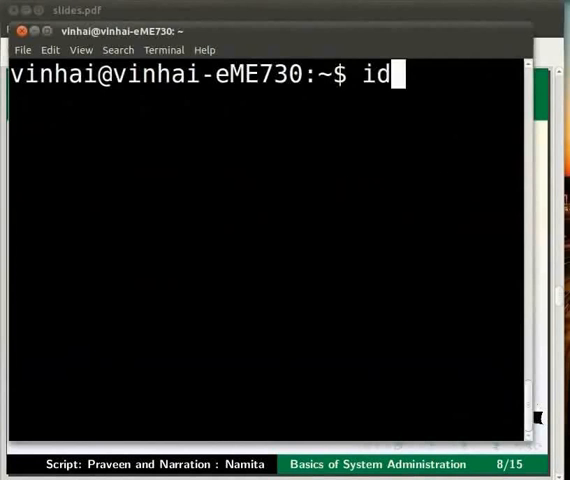
# Run id and highlight its output showing uid and gid 1000
pyautogui.press('Return')
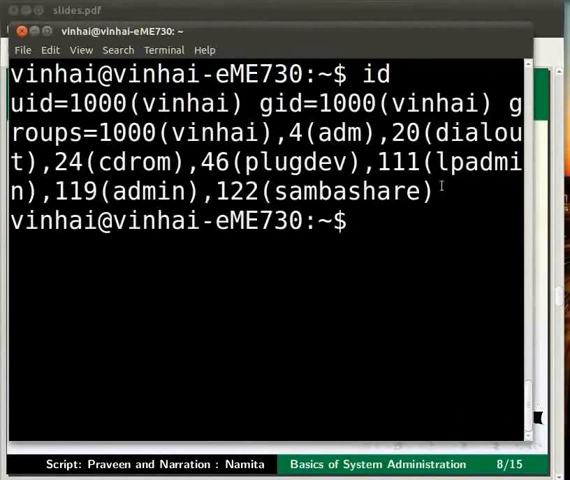
pyautogui.moveTo(441, 192); pyautogui.dragTo(5, 100)
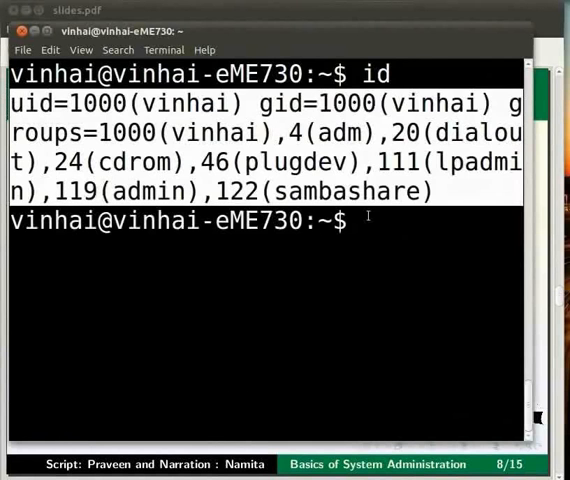
pyautogui.click(368, 218)
pyautogui.write('i')
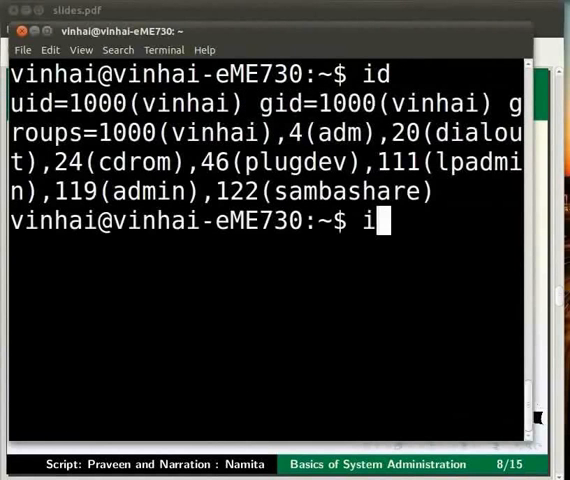
pyautogui.press('BackSpace')
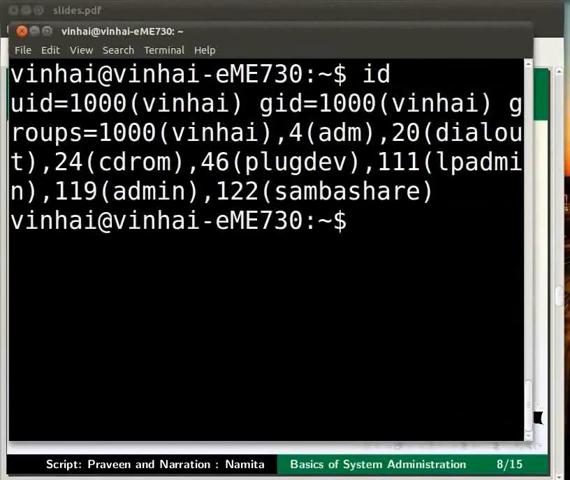
pyautogui.write('id -')
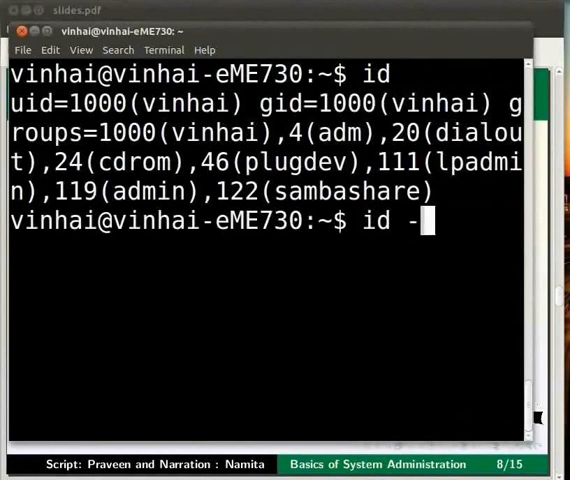
pyautogui.write('u')
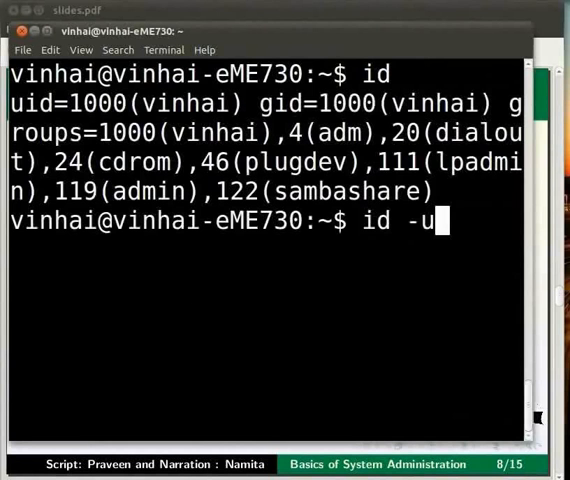
# Run id -u and highlight the numeric user ID 1000
pyautogui.press('Return')
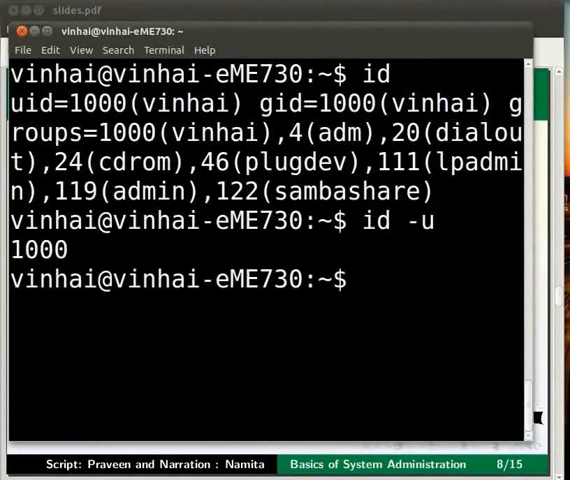
pyautogui.moveTo(99, 252); pyautogui.dragTo(3, 250)
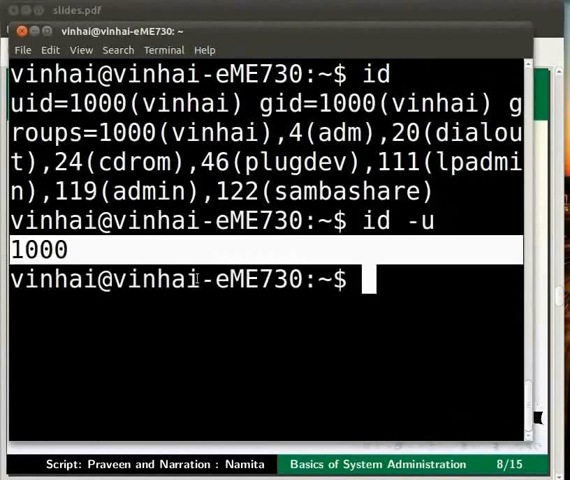
pyautogui.click(399, 286)
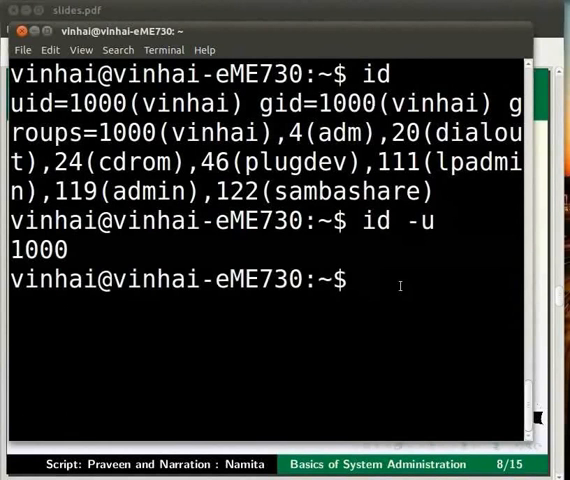
pyautogui.write('id -n -u')
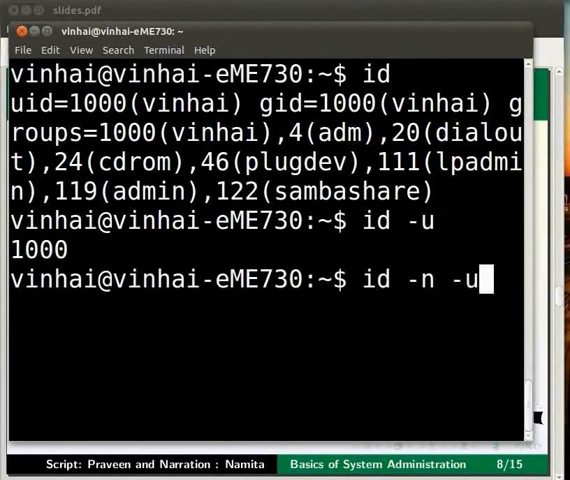
# Run id -n -u and highlight the user name vinhai against the numeric ID
pyautogui.press('Return')
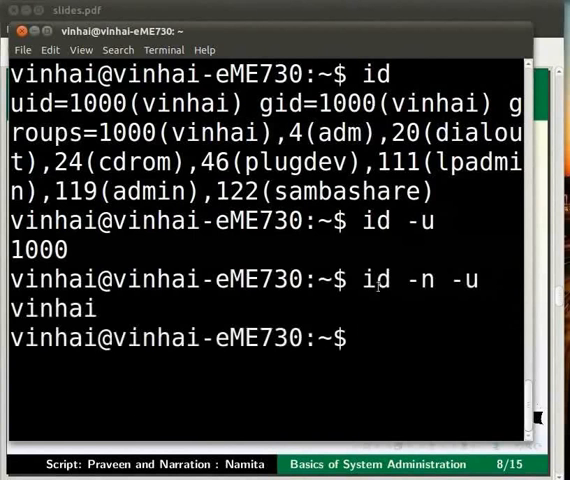
pyautogui.moveTo(153, 310); pyautogui.dragTo(12, 308)
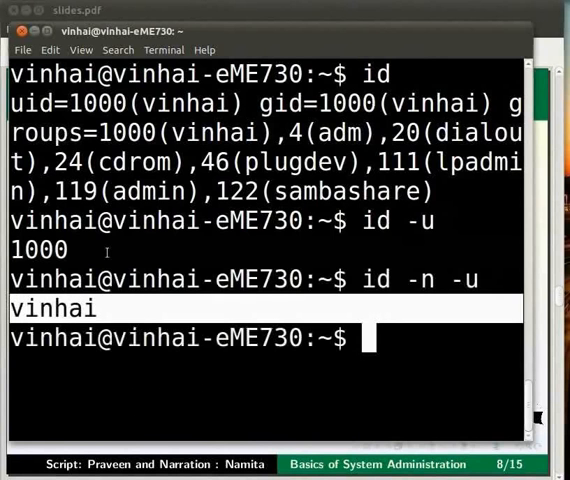
pyautogui.moveTo(100, 250); pyautogui.dragTo(12, 249)
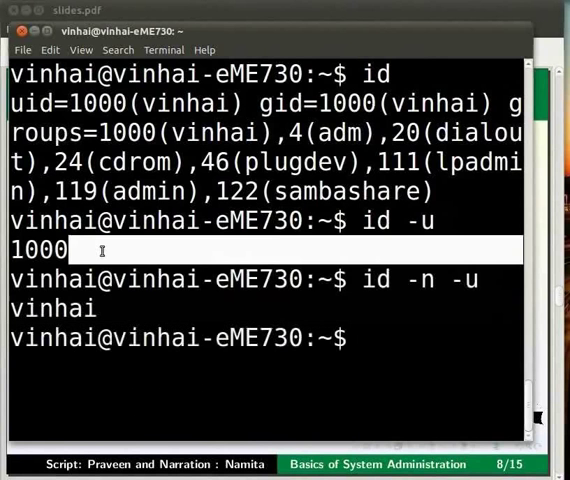
pyautogui.click(382, 338)
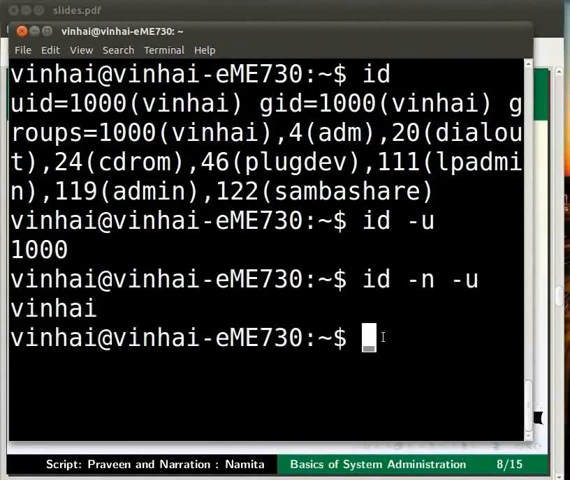
pyautogui.write('id ')
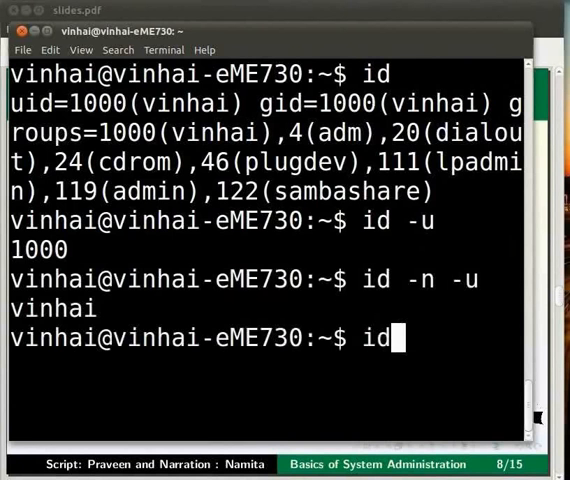
pyautogui.write('-g')
# Run id -g and highlight the primary group ID 1000
pyautogui.press('Return')
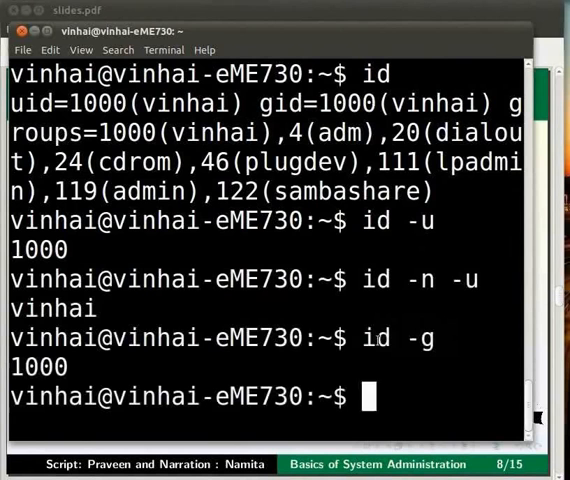
pyautogui.moveTo(162, 395); pyautogui.dragTo(14, 367)
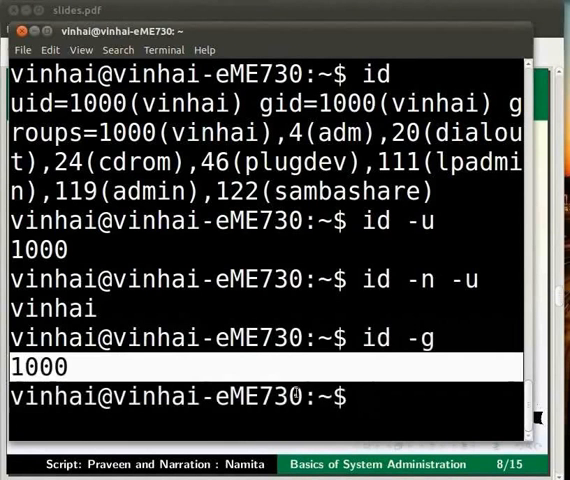
pyautogui.click(368, 398)
# On a cleared screen run id -G, highlight the group ID list and the -G option, then clear
pyautogui.hotkey('ctrl', 'l')
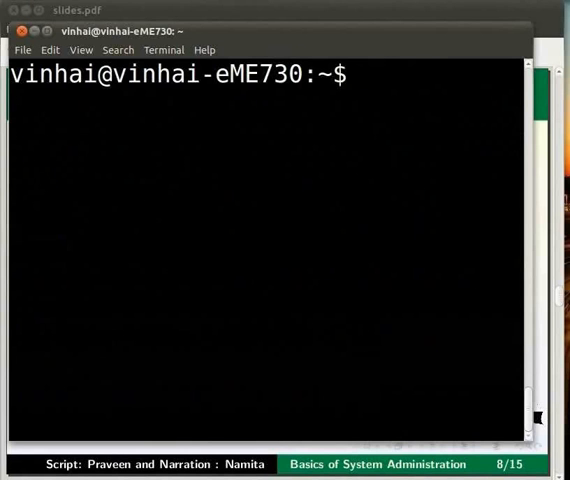
pyautogui.write('id -')
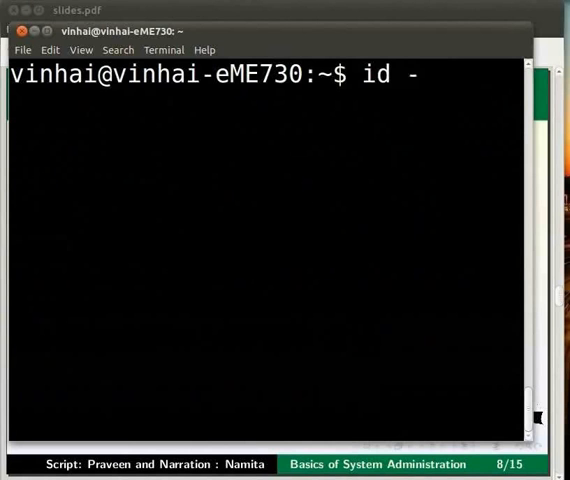
pyautogui.write('G')
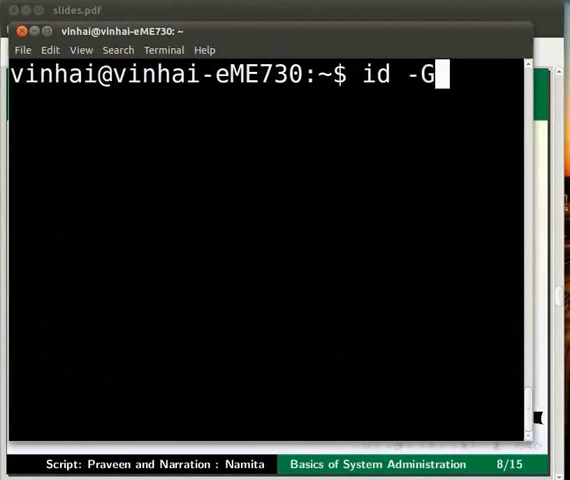
pyautogui.press('Return')
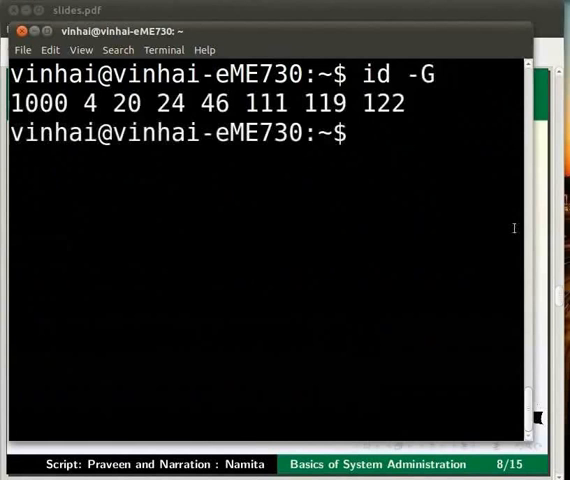
pyautogui.moveTo(463, 103); pyautogui.dragTo(10, 103)
pyautogui.moveTo(495, 78); pyautogui.dragTo(408, 74)
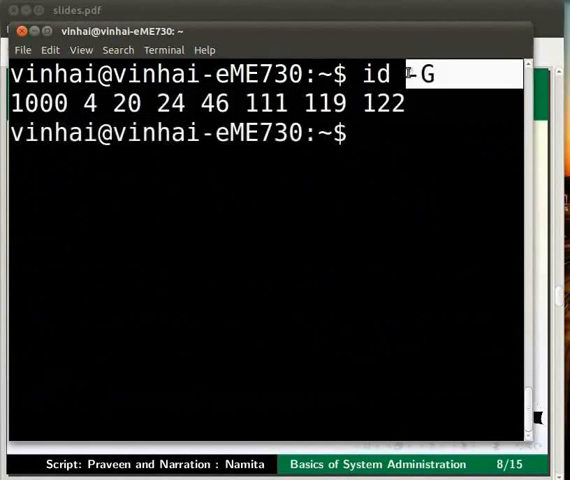
pyautogui.click(436, 135)
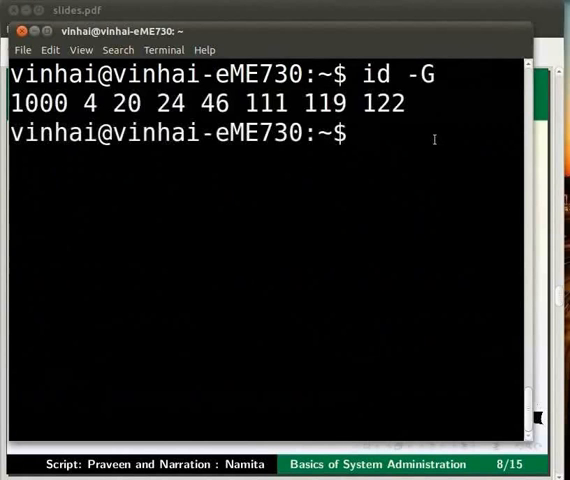
pyautogui.hotkey('ctrl', 'l')
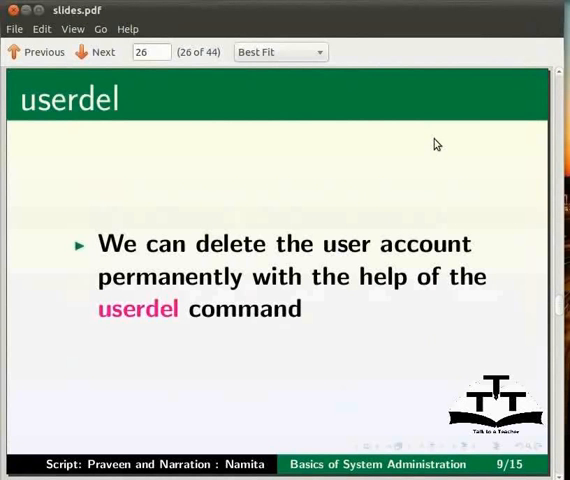
# Back in the terminal, run sudo userdel -r duck, pointing out the -r option
pyautogui.hotkey('alt', 'Tab')
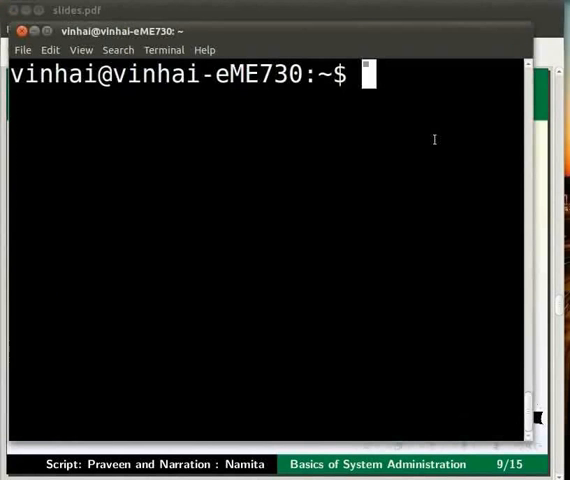
pyautogui.write('s')
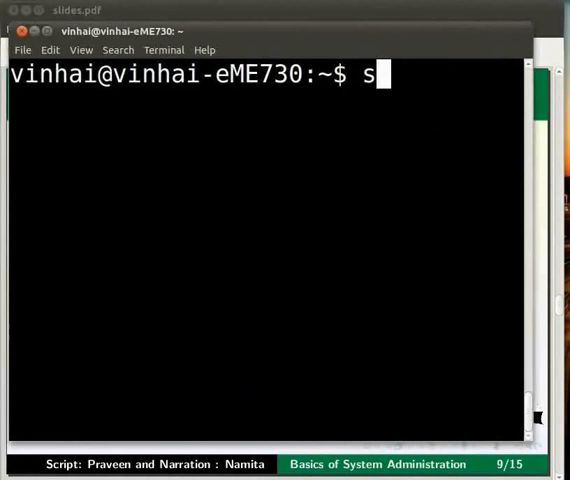
pyautogui.write('udo ')
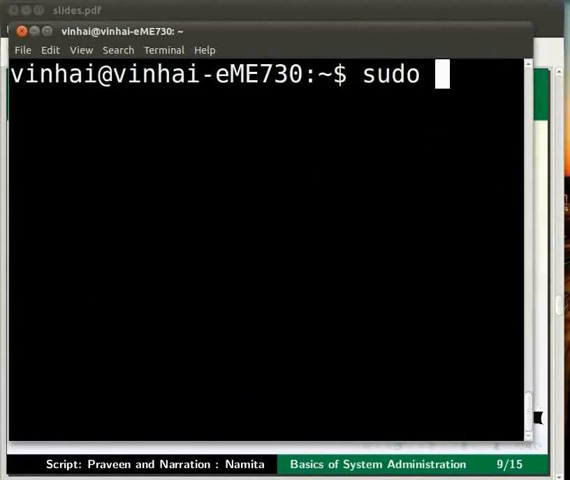
pyautogui.write('user')
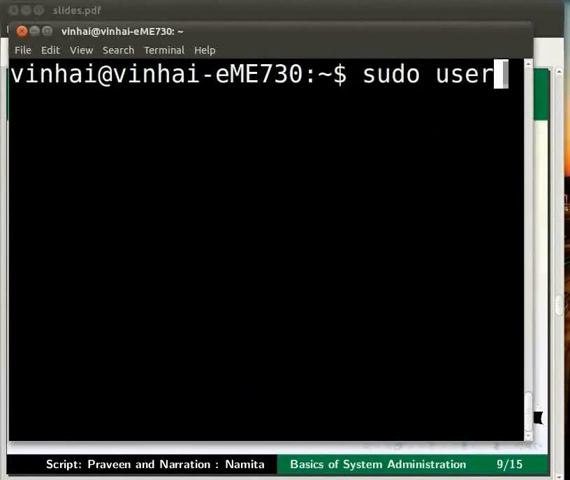
pyautogui.write('del -')
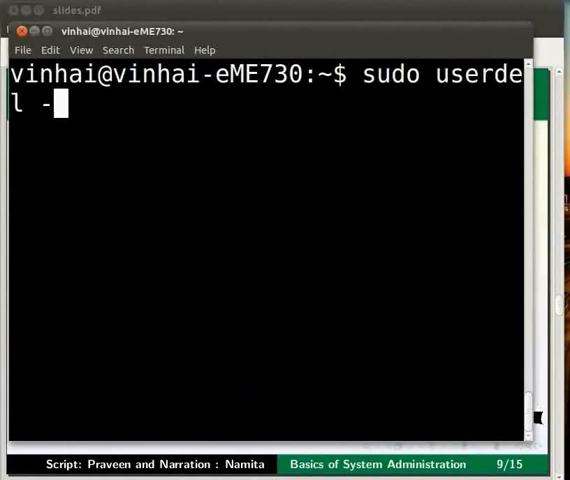
pyautogui.write('r ')
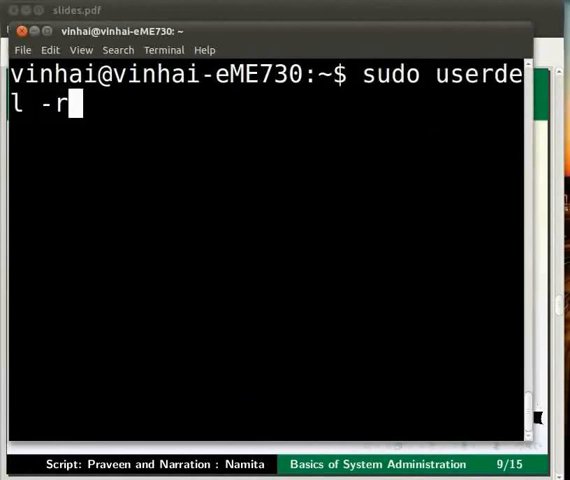
pyautogui.write('duck')
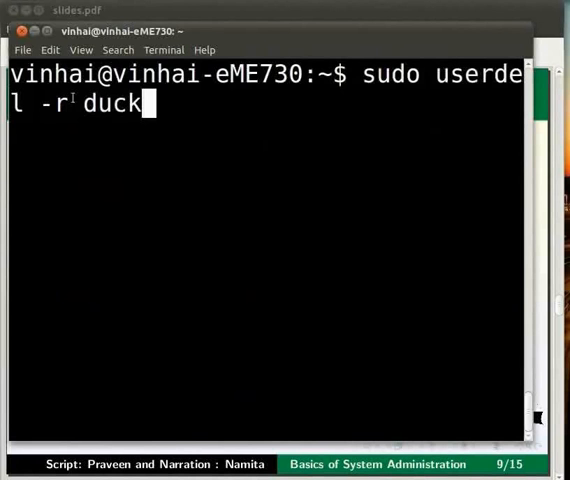
pyautogui.moveTo(68, 103); pyautogui.dragTo(42, 103)
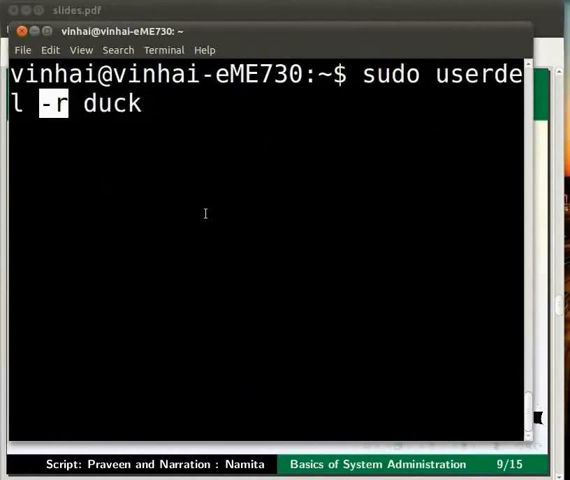
pyautogui.click(185, 105)
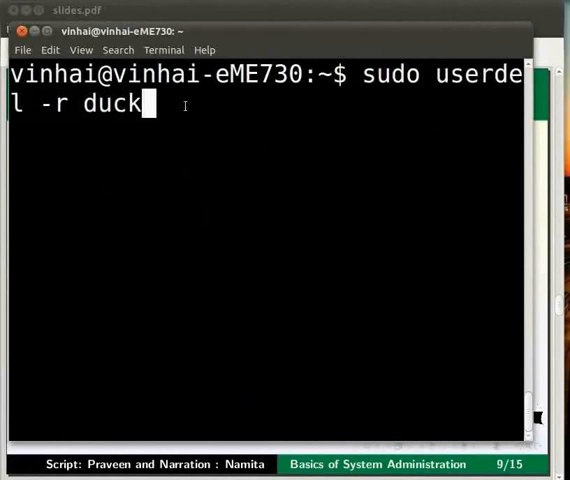
pyautogui.press('Return')
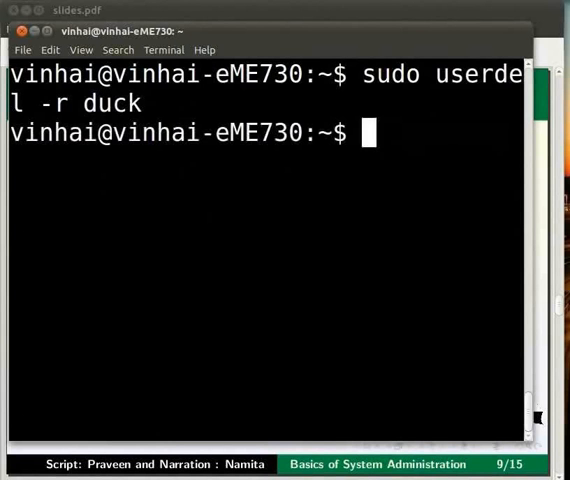
pyautogui.write('ls /h')
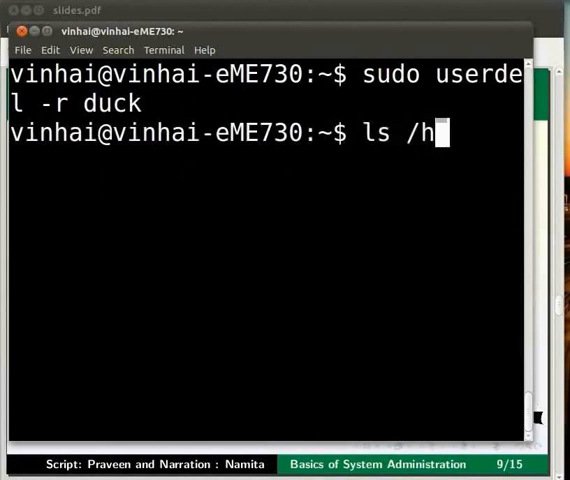
# List /home to show only vinhai remains and duck is gone, then clear the screen
pyautogui.press('Tab')
pyautogui.press('Return')
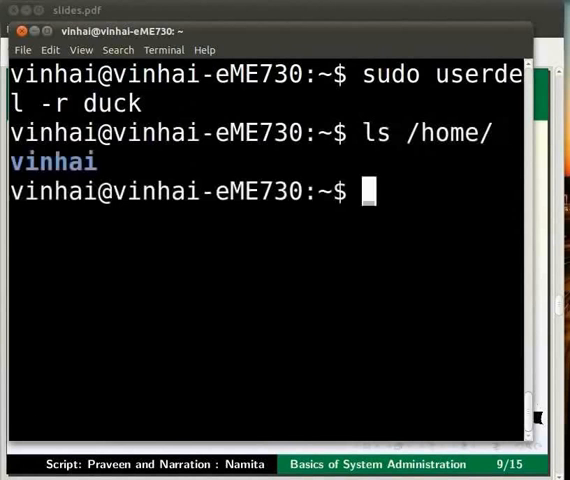
pyautogui.moveTo(523, 162); pyautogui.dragTo(10, 162)
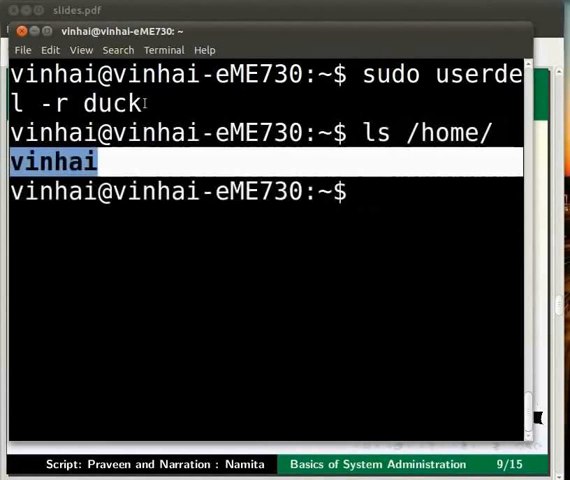
pyautogui.doubleClick(112, 103)
pyautogui.hotkey('ctrl', 'l')
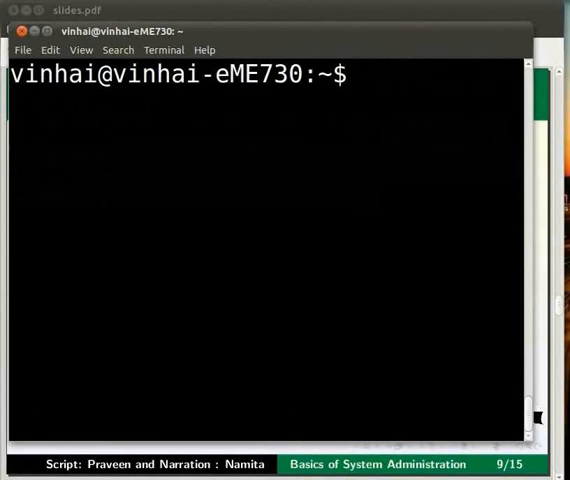
# Advance the slides to the df and du slide with both bullets, then return to the terminal
pyautogui.hotkey('alt', 'Tab')
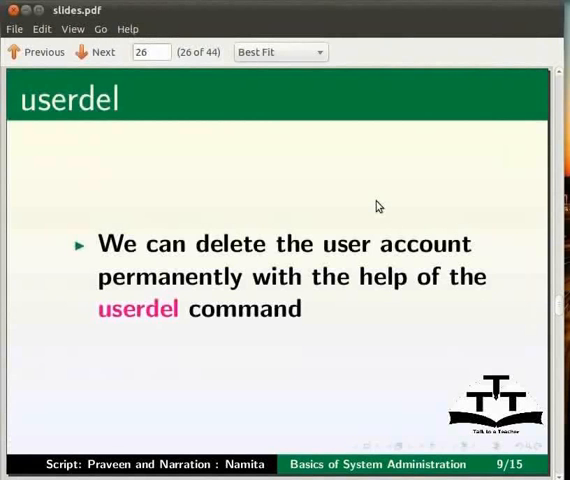
pyautogui.press('pagedown')
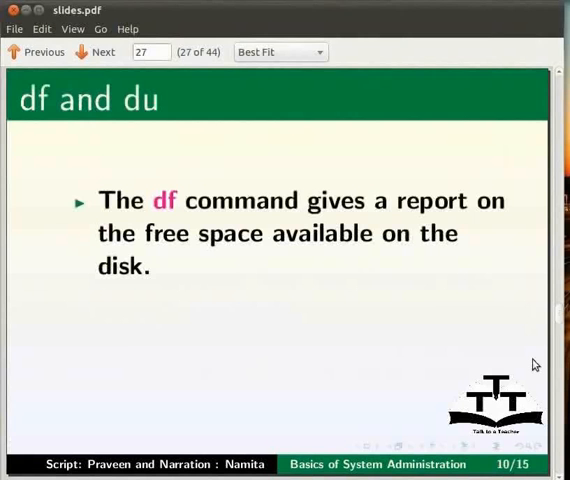
pyautogui.press('pagedown')
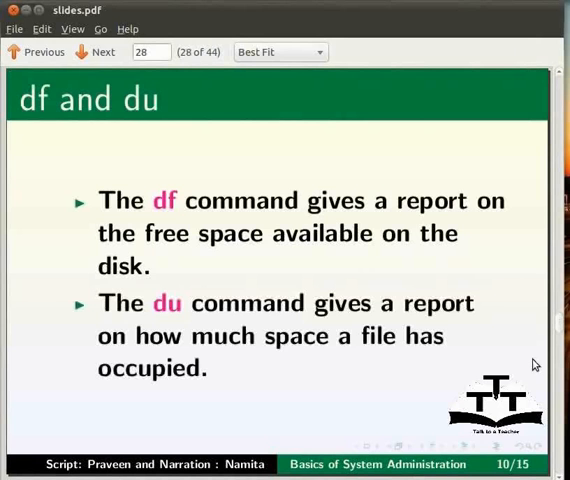
pyautogui.hotkey('alt', 'Tab')
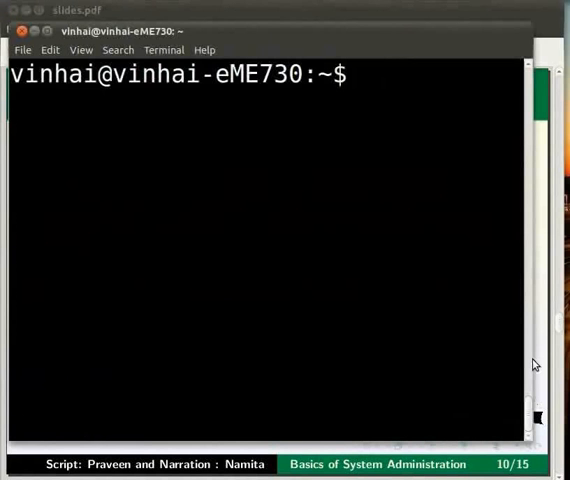
pyautogui.write('df -')
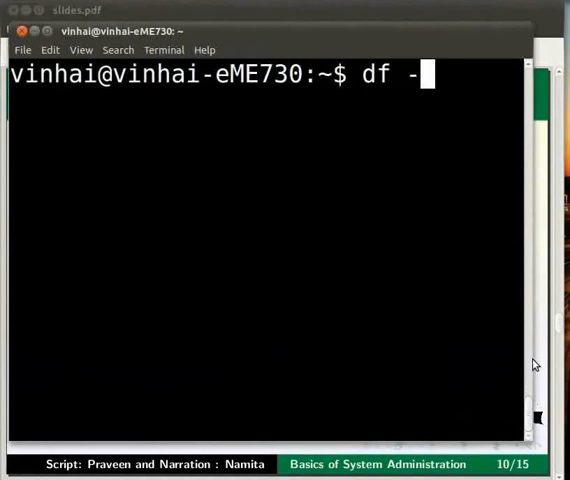
pyautogui.write('h')
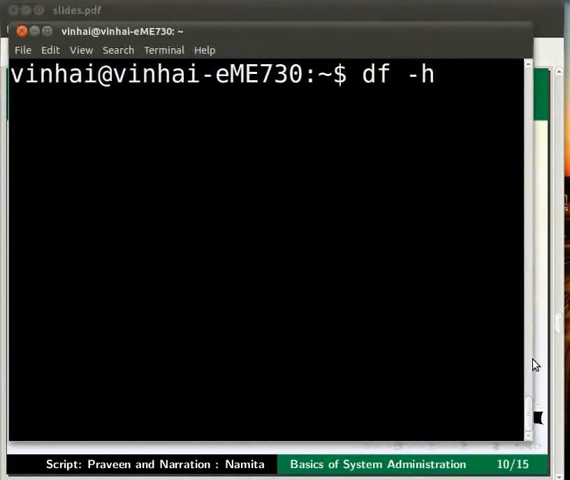
# Run df -h to report free disk space in human-readable sizes, then clear the screen
pyautogui.press('Return')
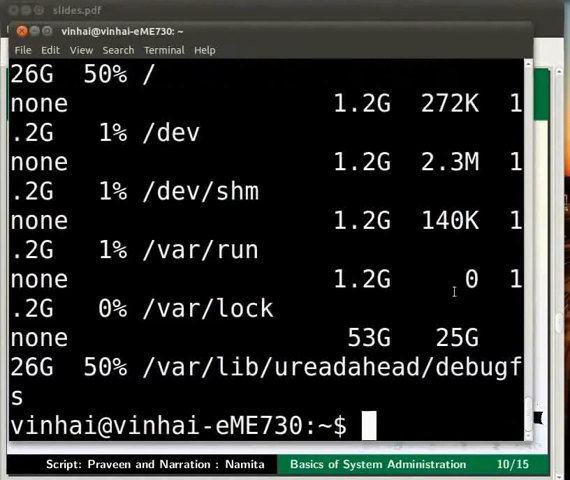
pyautogui.scroll(3, 357, 230)
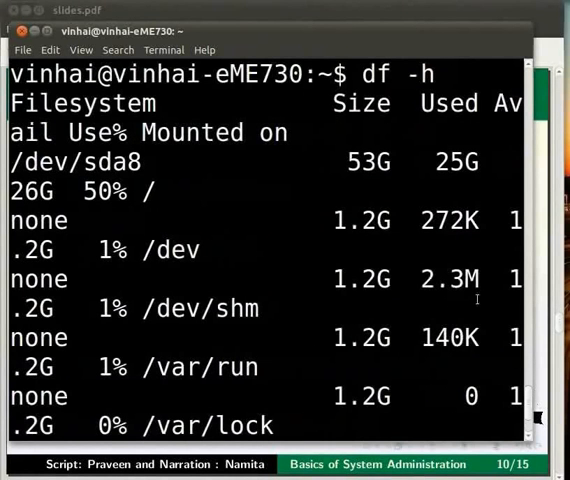
pyautogui.scroll(-3, 460, 288)
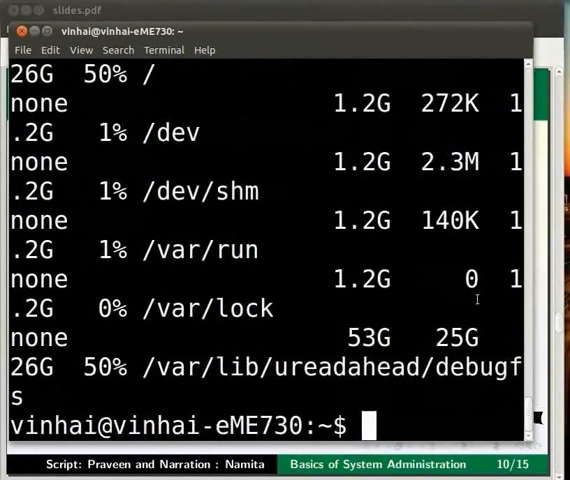
pyautogui.hotkey('ctrl', 'l')
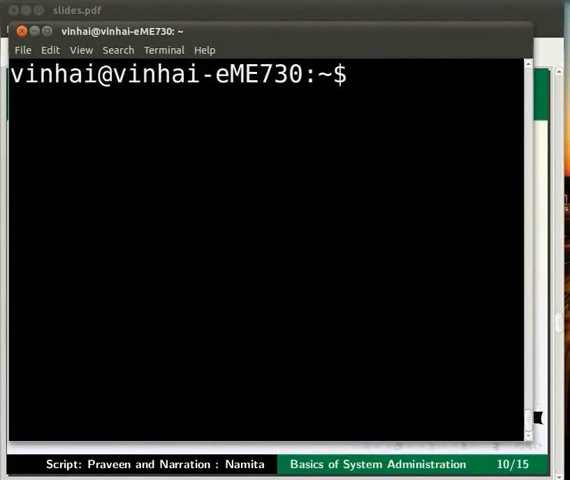
pyautogui.write('ls')
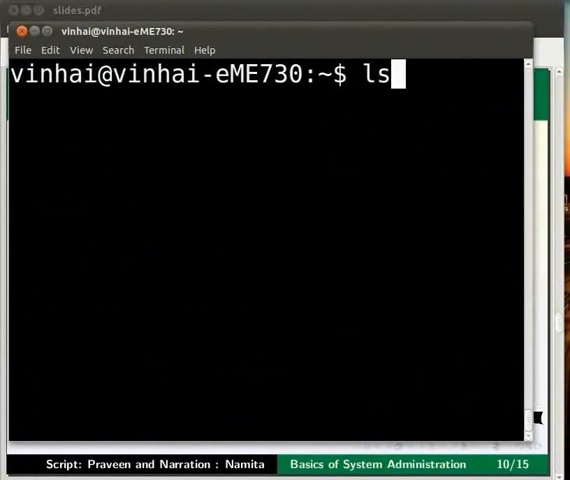
# Run ls, point out status.txt and recordmydesktop.txt, then clear the screen
pyautogui.press('Return')
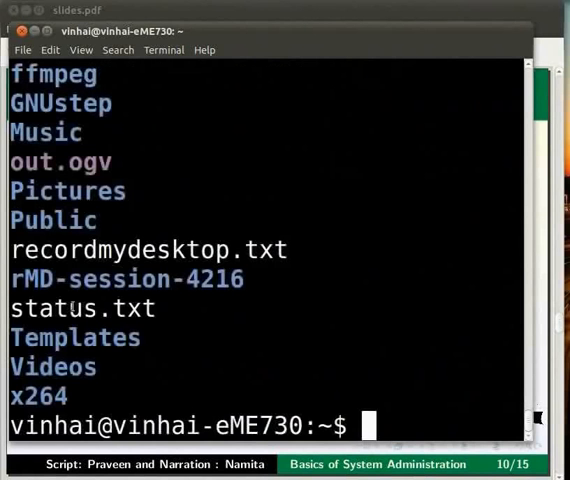
pyautogui.tripleClick(20, 308)
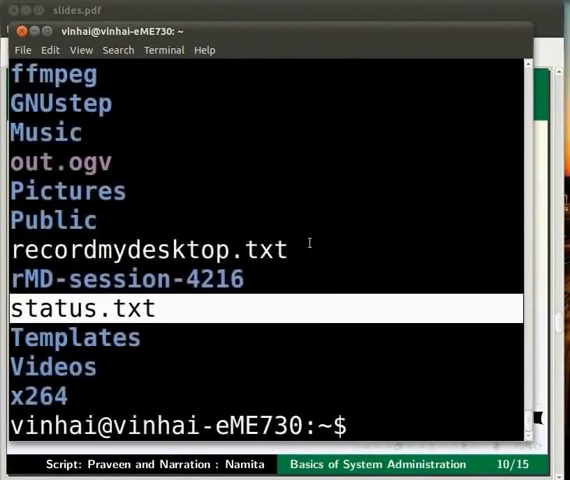
pyautogui.tripleClick(14, 248)
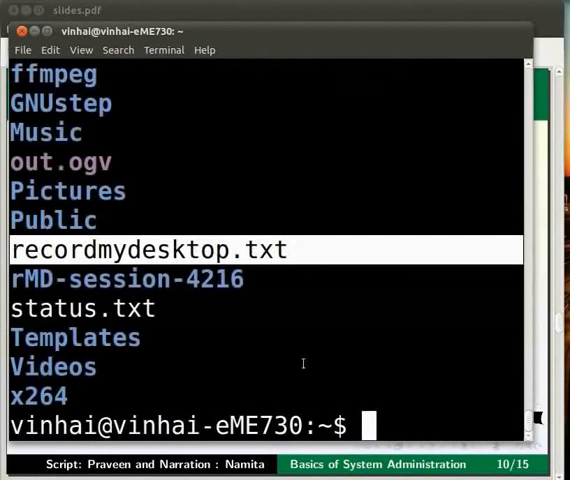
pyautogui.click(365, 425)
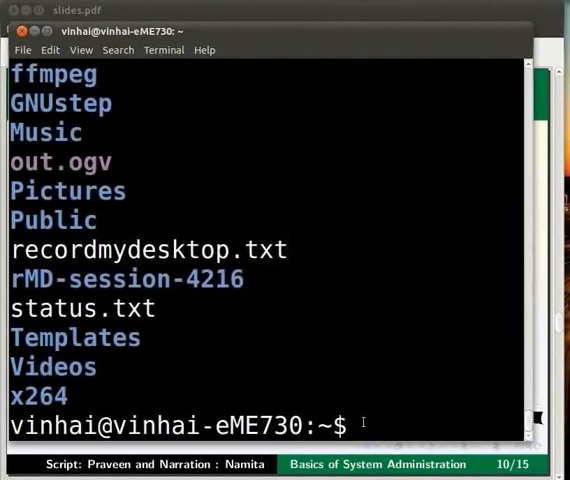
pyautogui.hotkey('ctrl', 'l')
pyautogui.write('cd /home/')
# Run du -s *.txt and highlight the four file size lines
pyautogui.hotkey('ctrl', 'u')
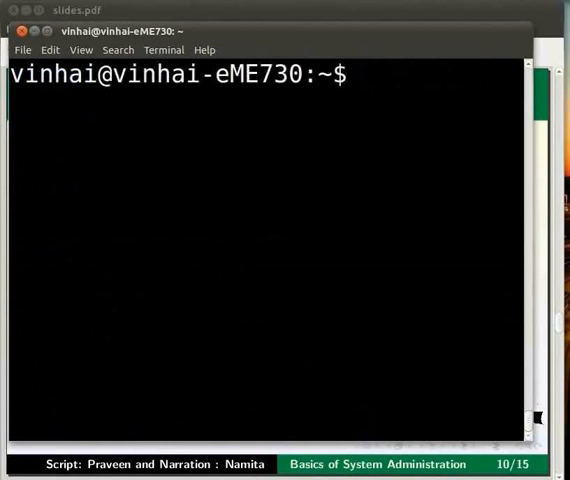
pyautogui.write('du -s')
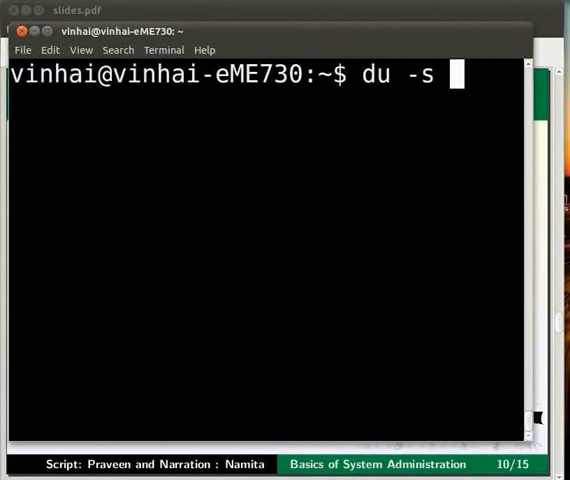
pyautogui.write(' *')
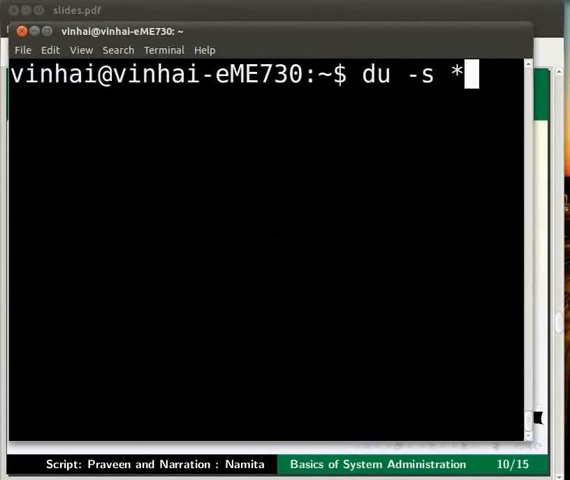
pyautogui.write('.t')
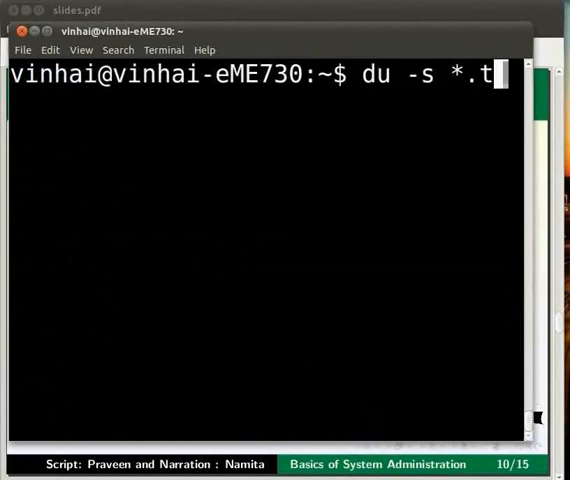
pyautogui.write('xt')
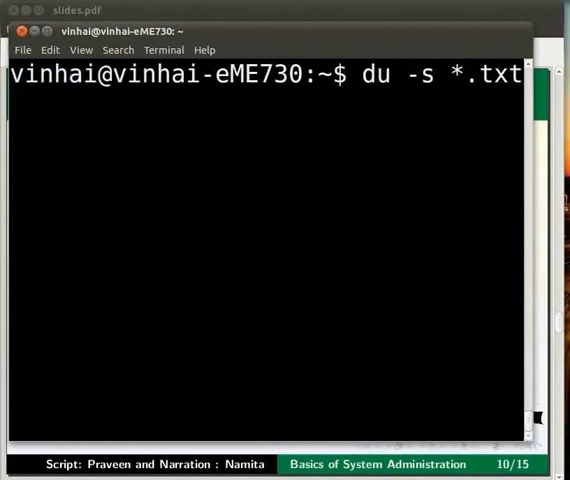
pyautogui.press('Return')
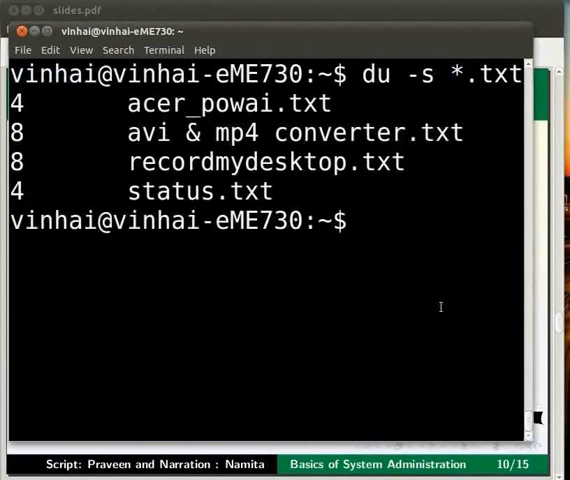
pyautogui.moveTo(328, 190)
pyautogui.mouseDown()
pyautogui.moveTo(81, 98)
pyautogui.moveTo(12, 100)
pyautogui.mouseUp()
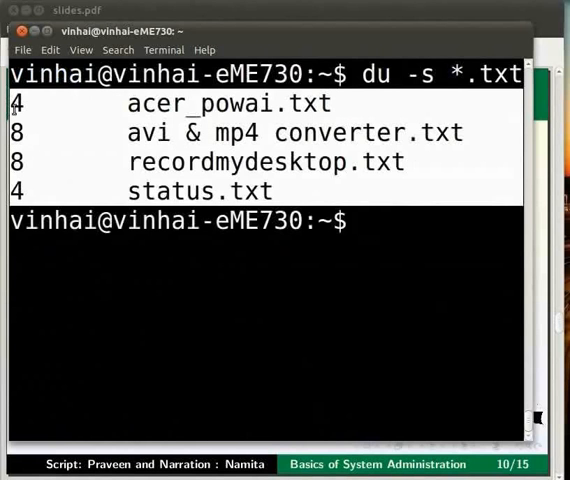
pyautogui.write('du')
pyautogui.press('BackSpace')
pyautogui.press('BackSpace')
pyautogui.press('BackSpace')
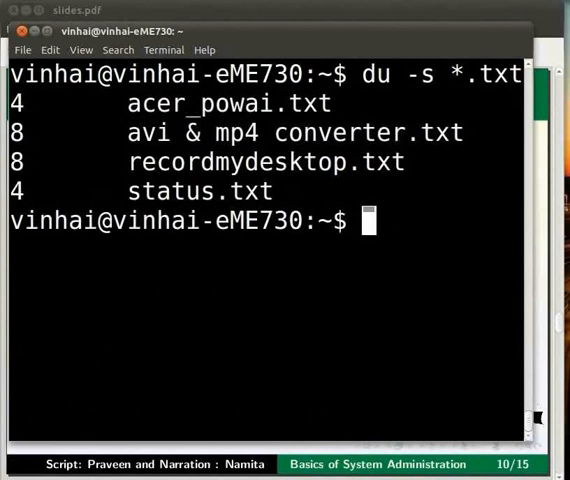
pyautogui.write('du ')
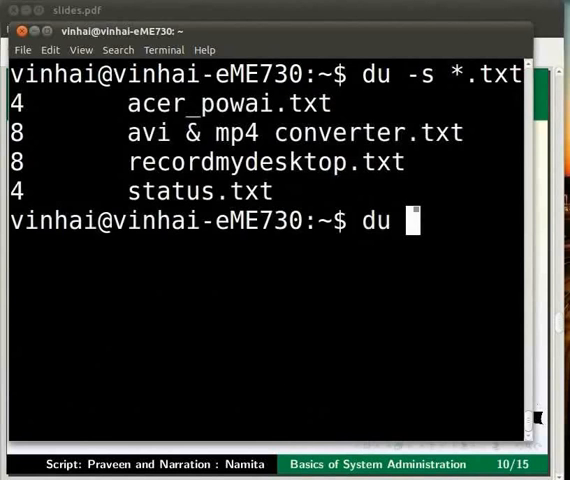
pyautogui.write('-')
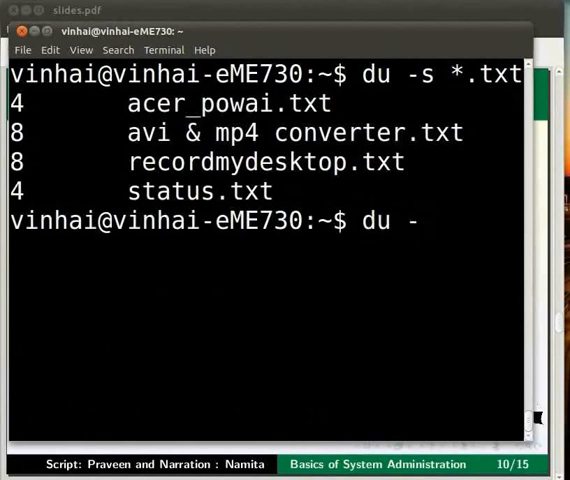
pyautogui.write('ch')
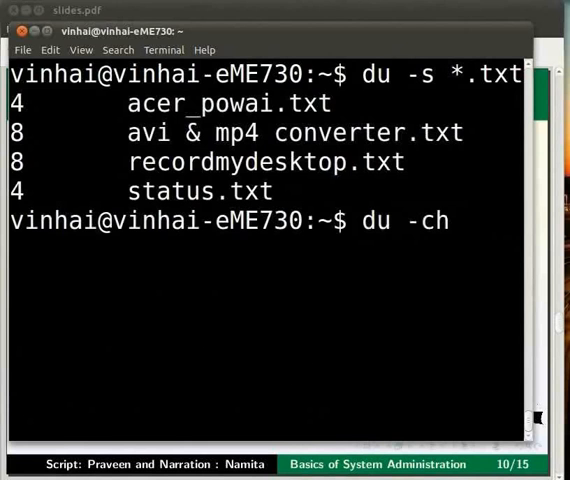
pyautogui.write(' *.')
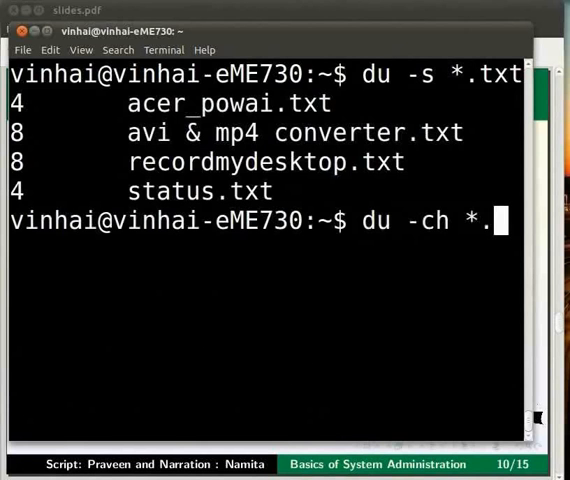
pyautogui.write('txt')
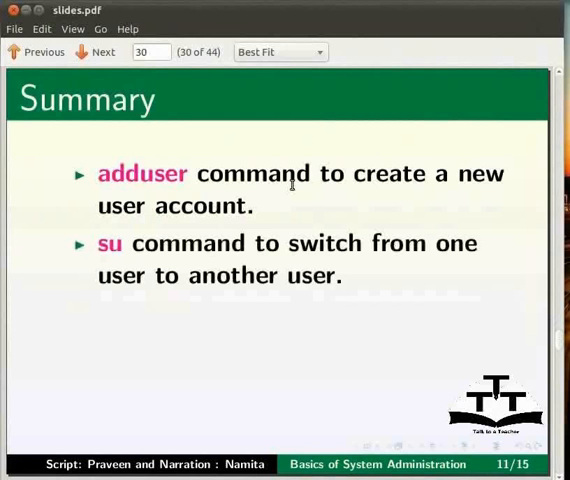
# Page through the Summary points usermod, userdel, id, df and du to the About the Spoken Tutorial Project slide
pyautogui.press('pagedown')
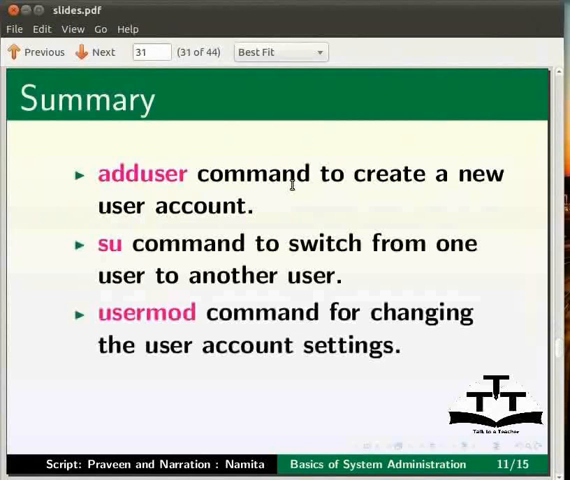
pyautogui.press('pagedown')
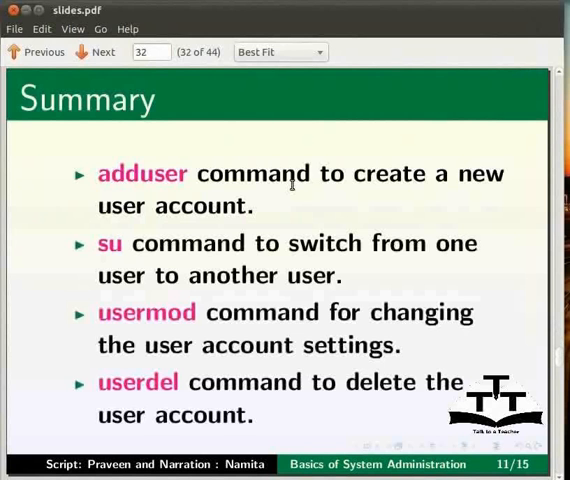
pyautogui.press('pagedown')
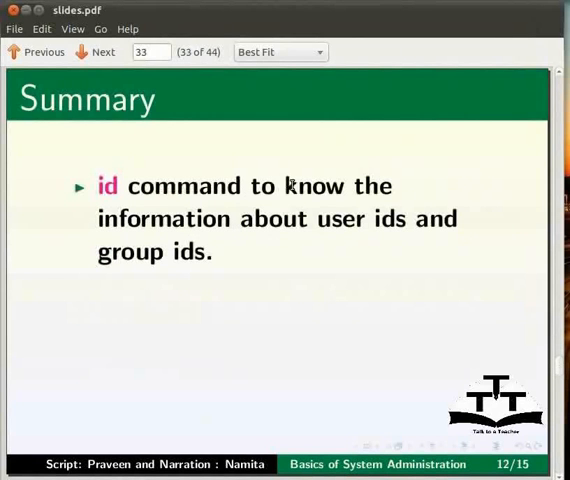
pyautogui.press('pagedown')
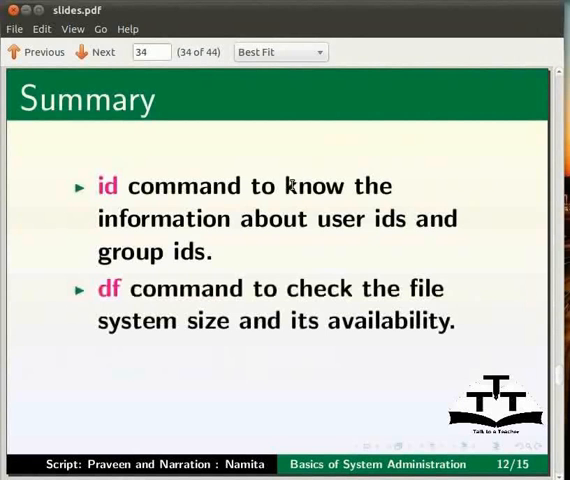
pyautogui.press('pagedown')
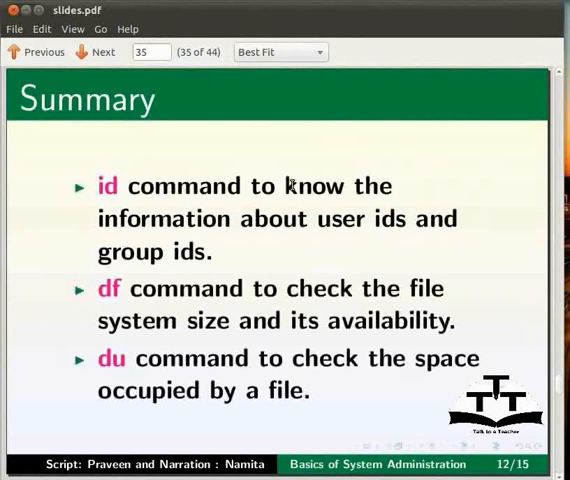
pyautogui.press('pagedown')
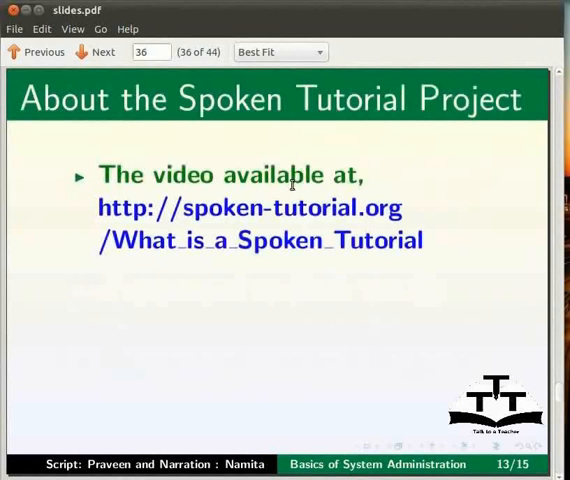
# Highlight the tutorial video web address and show the project summary point
pyautogui.moveTo(424, 248); pyautogui.dragTo(89, 205)
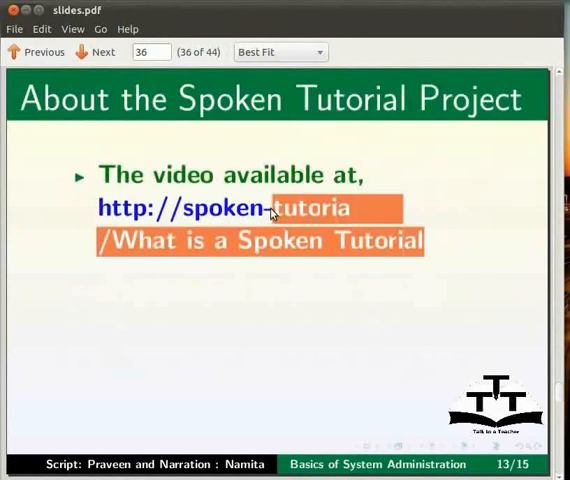
pyautogui.click(89, 205)
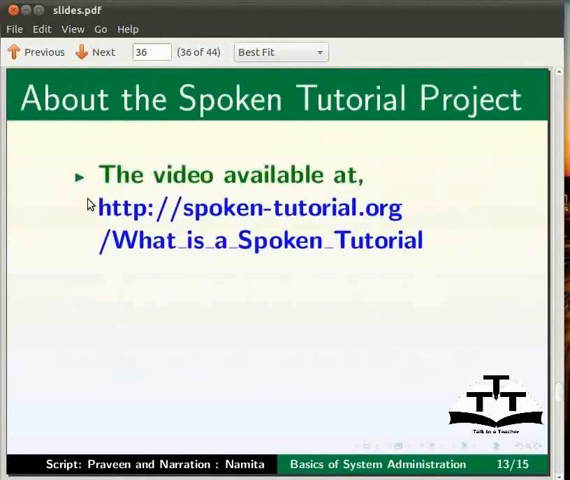
pyautogui.press('pagedown')
pyautogui.press('pagedown')
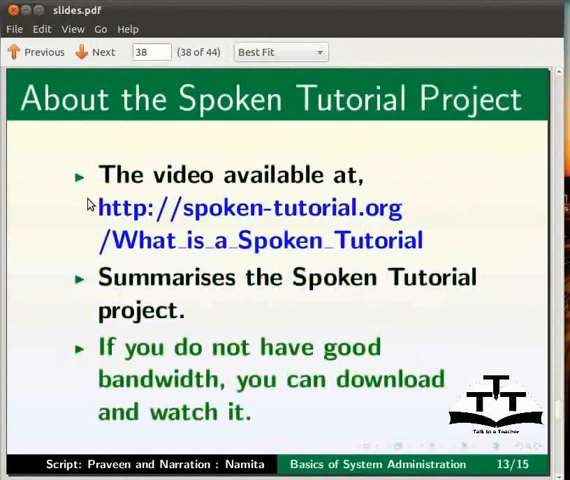
# Page through the workshops, certificates and contact points to the Acknowledgement slide
pyautogui.press('pagedown')
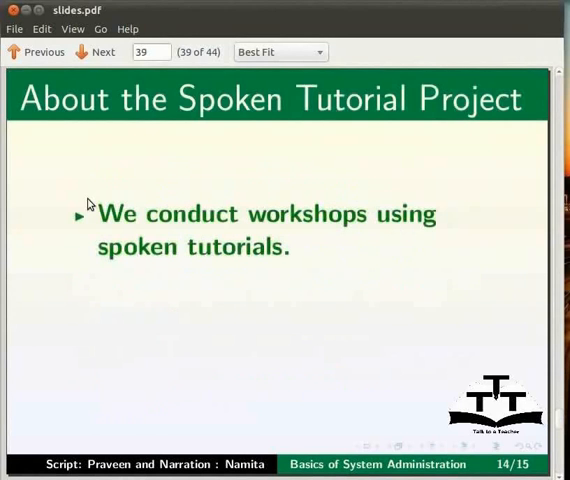
pyautogui.press('pagedown')
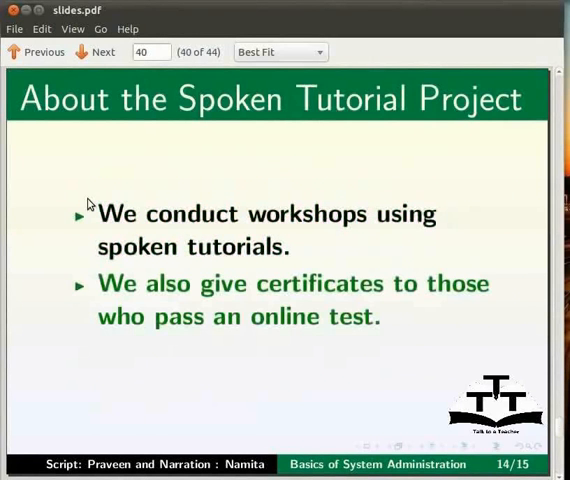
pyautogui.press('pagedown')
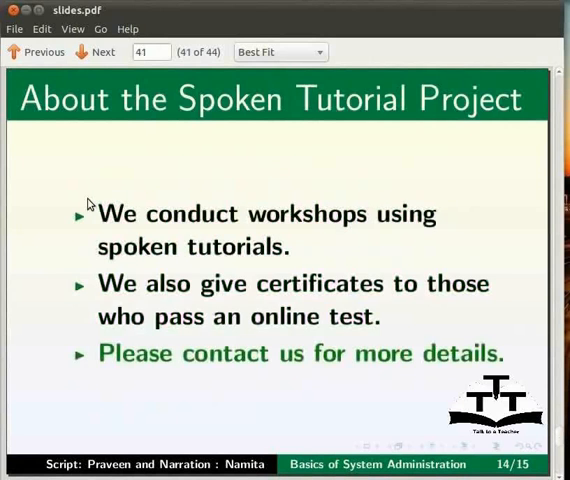
pyautogui.press('pagedown')
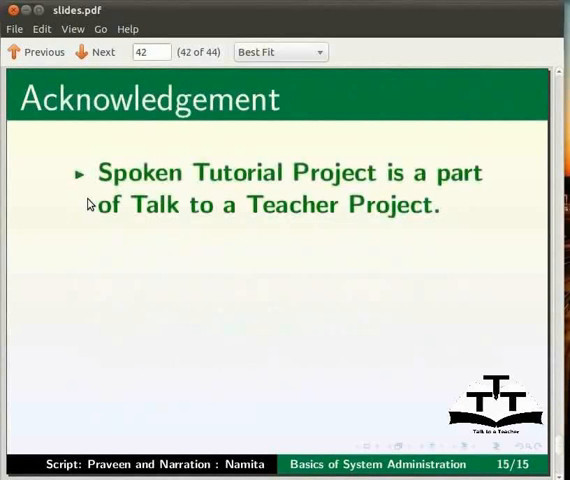
# Page down to the final Acknowledgement slide showing the National Mission support and More information link points
pyautogui.press('pagedown')
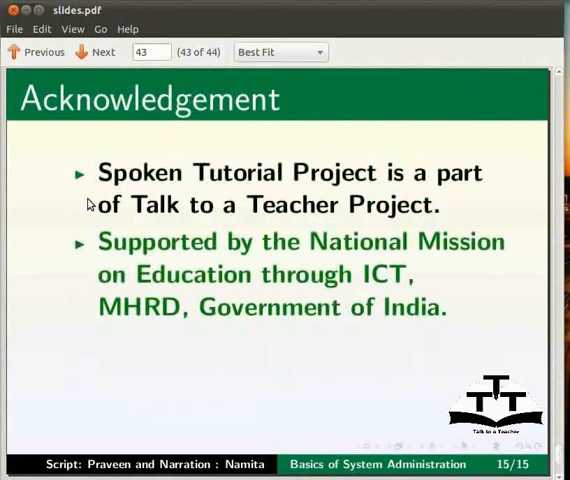
pyautogui.press('pagedown')
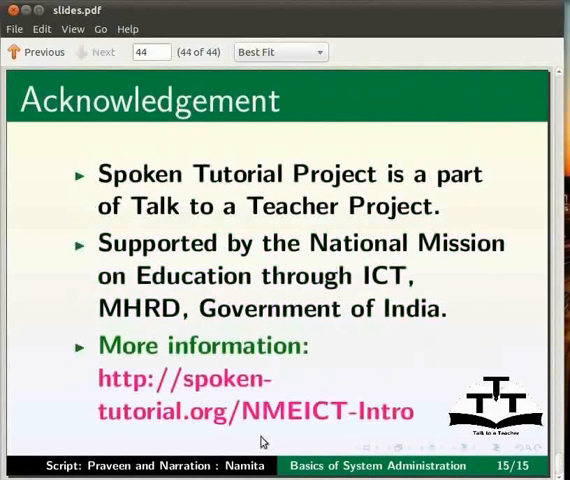